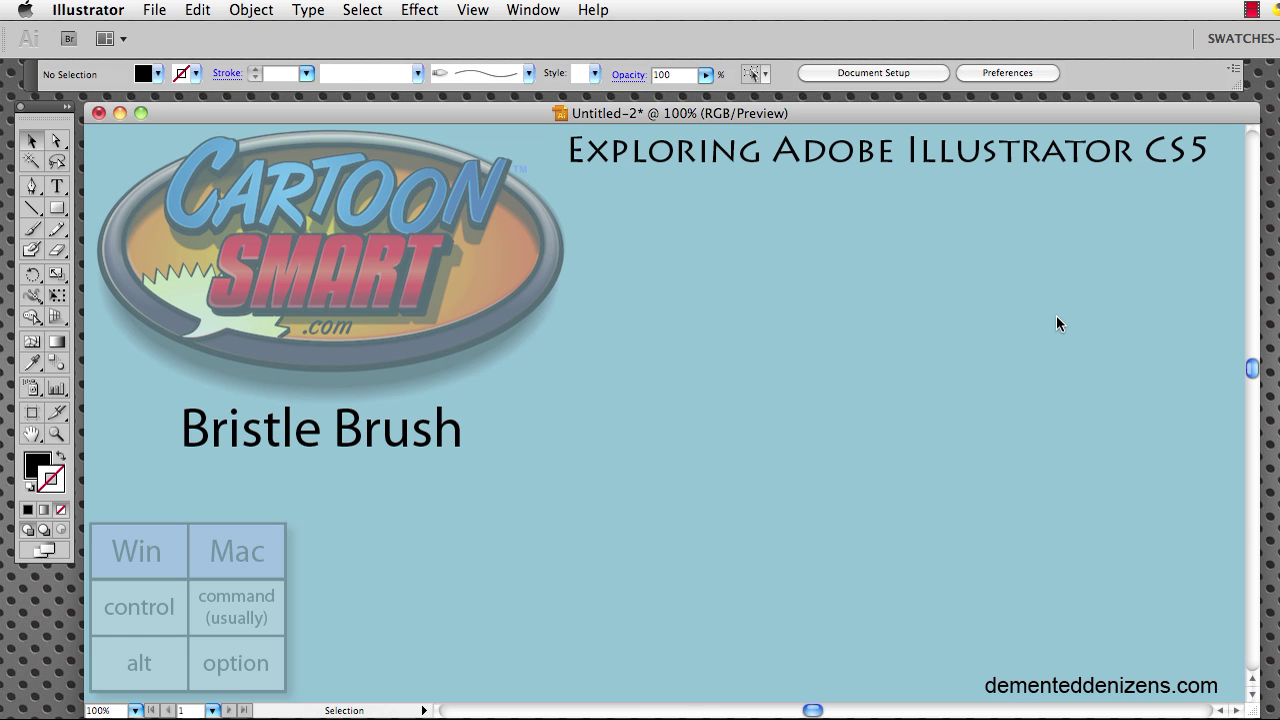
Open the Brush Definition list to see Basic, bristle, 1.00 calligraphic and dot-pattern brushes
left_click_drag(415, 113, 415, 110)
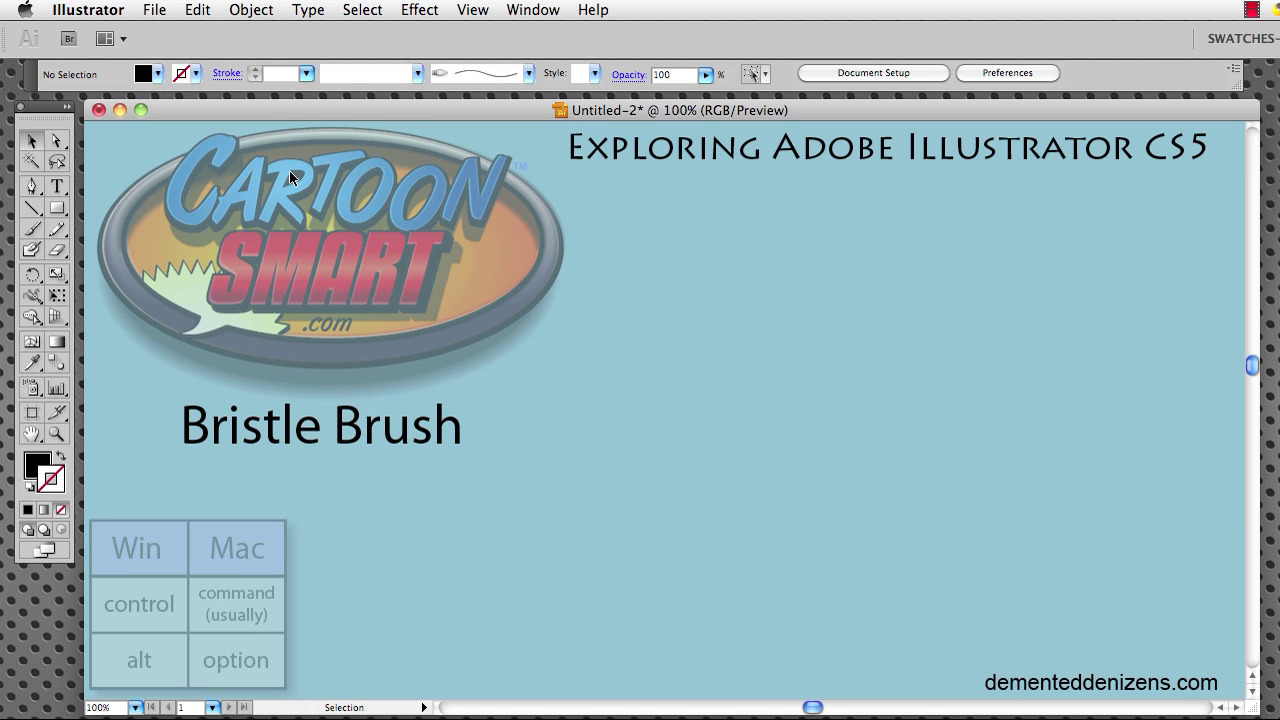
left_click(528, 74)
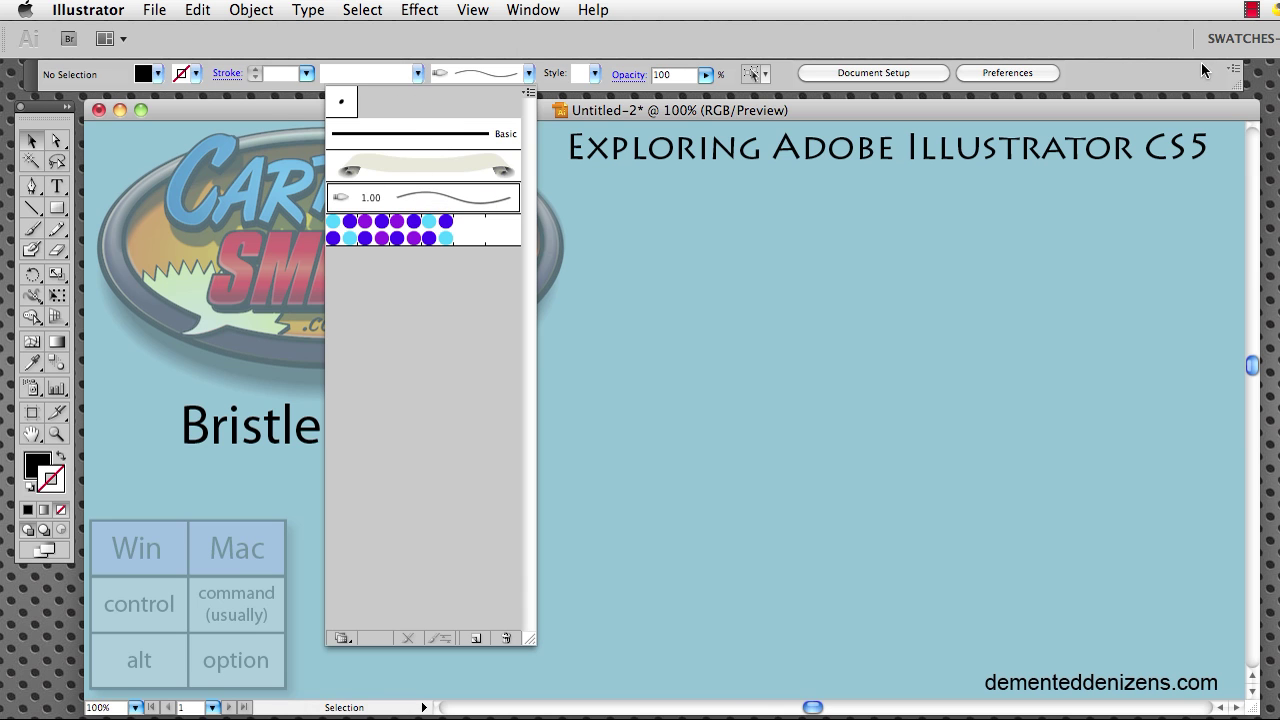
Narrow the Control panel's properties strip and review its visible property groups
left_click(1235, 72)
left_click(1235, 72)
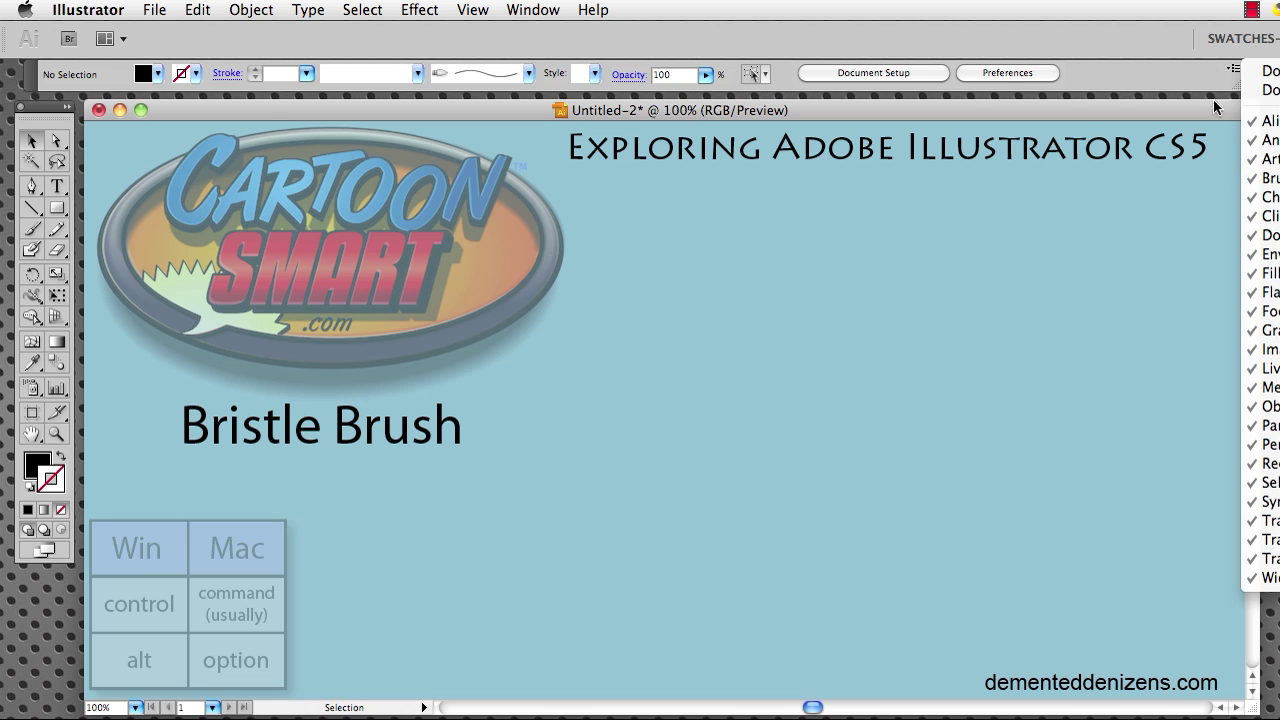
left_click(1190, 76)
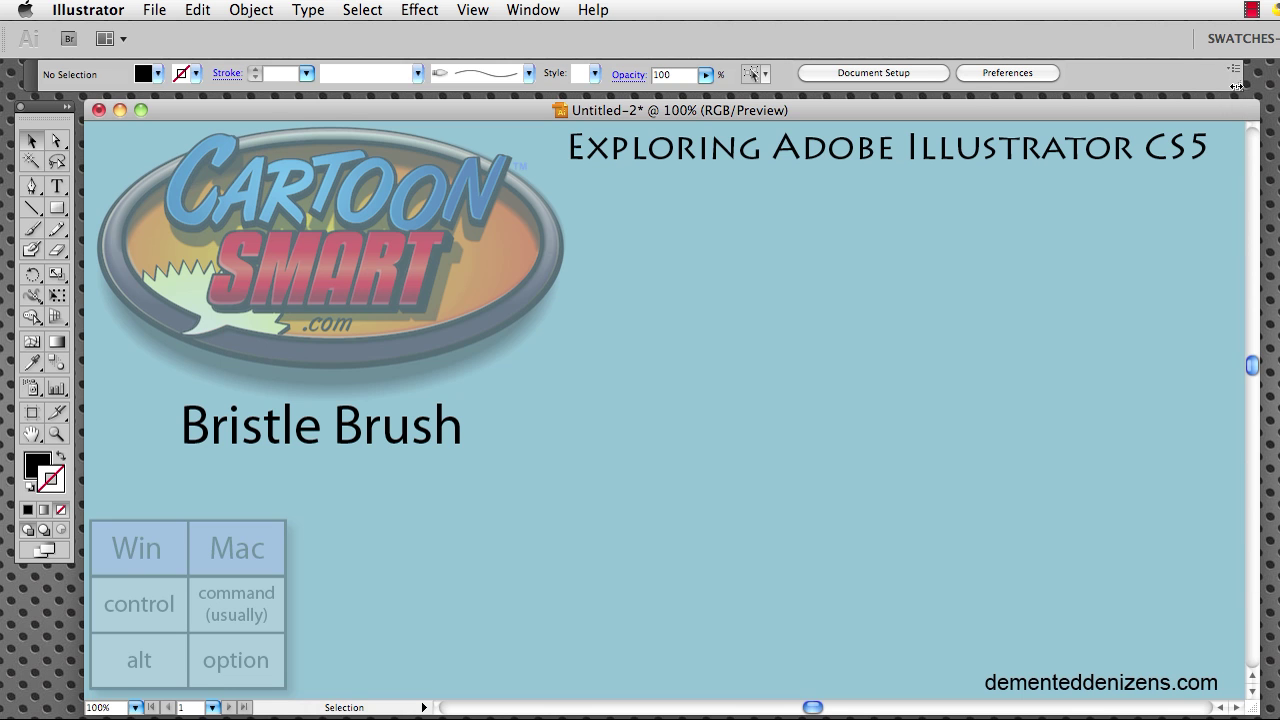
left_click_drag(1236, 86, 1053, 76)
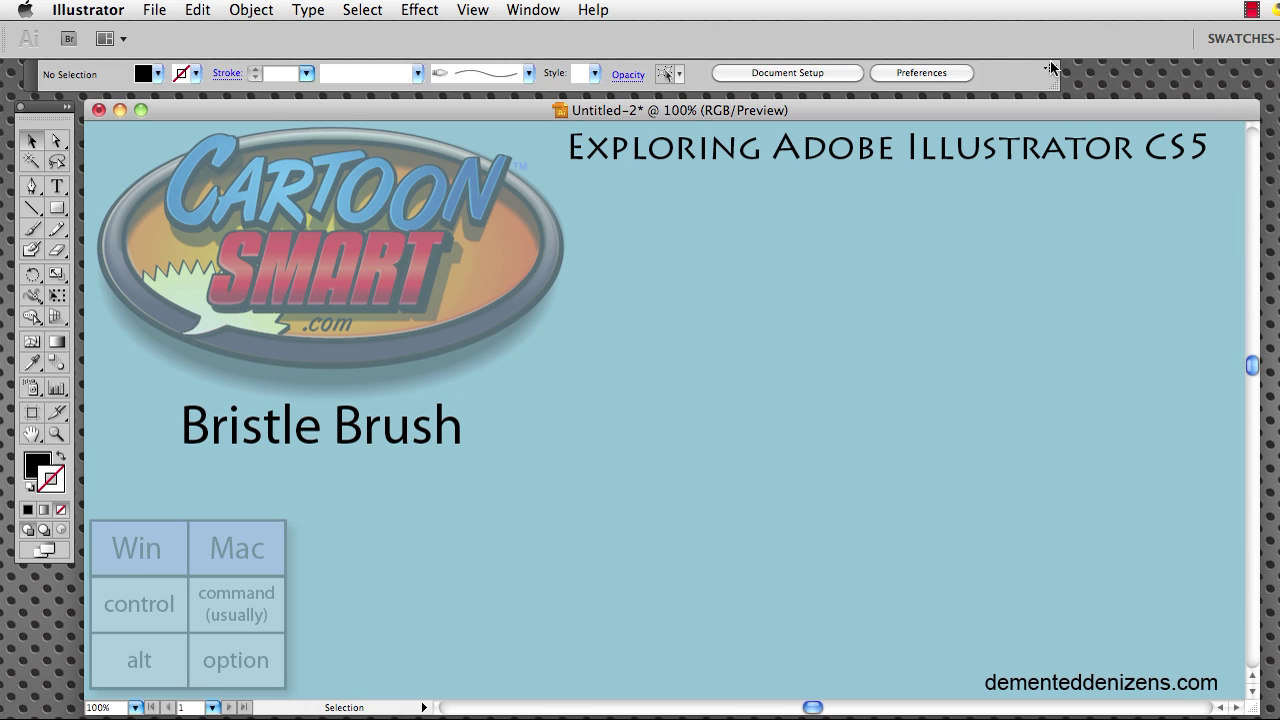
left_click(1051, 68)
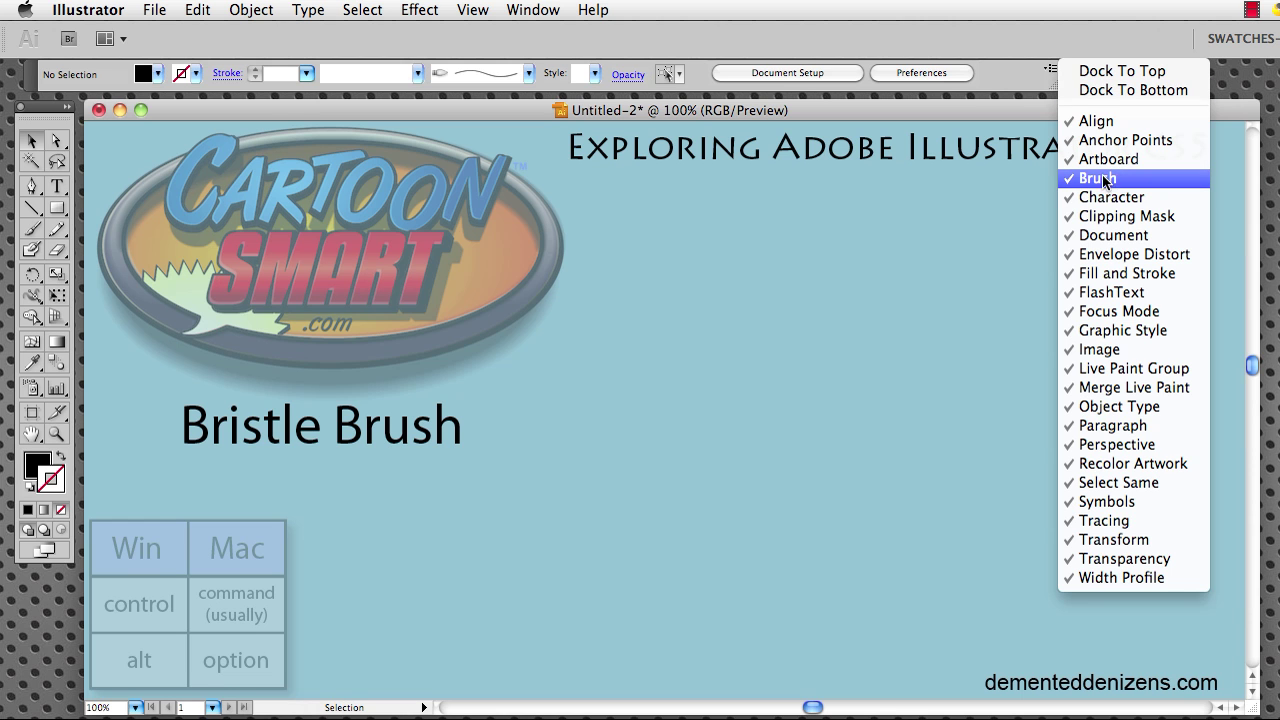
left_click(1024, 74)
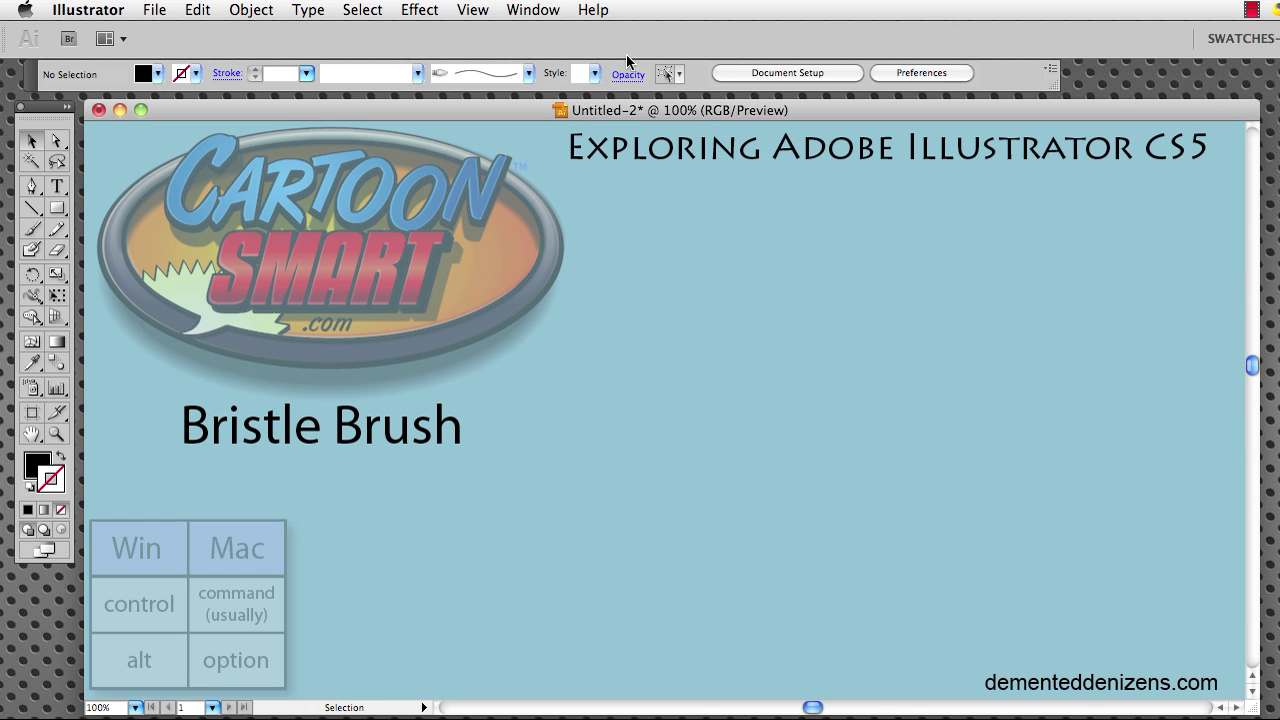
Make Basic the current brush definition
left_click(527, 72)
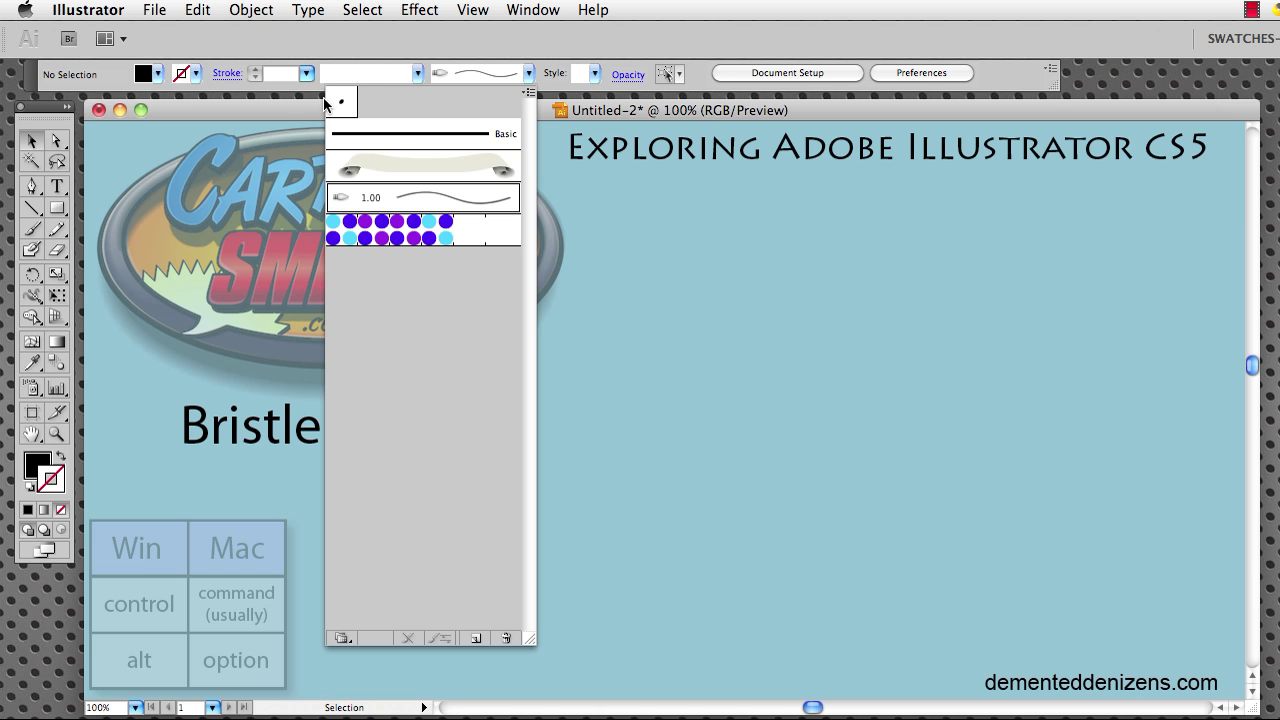
left_click(394, 140)
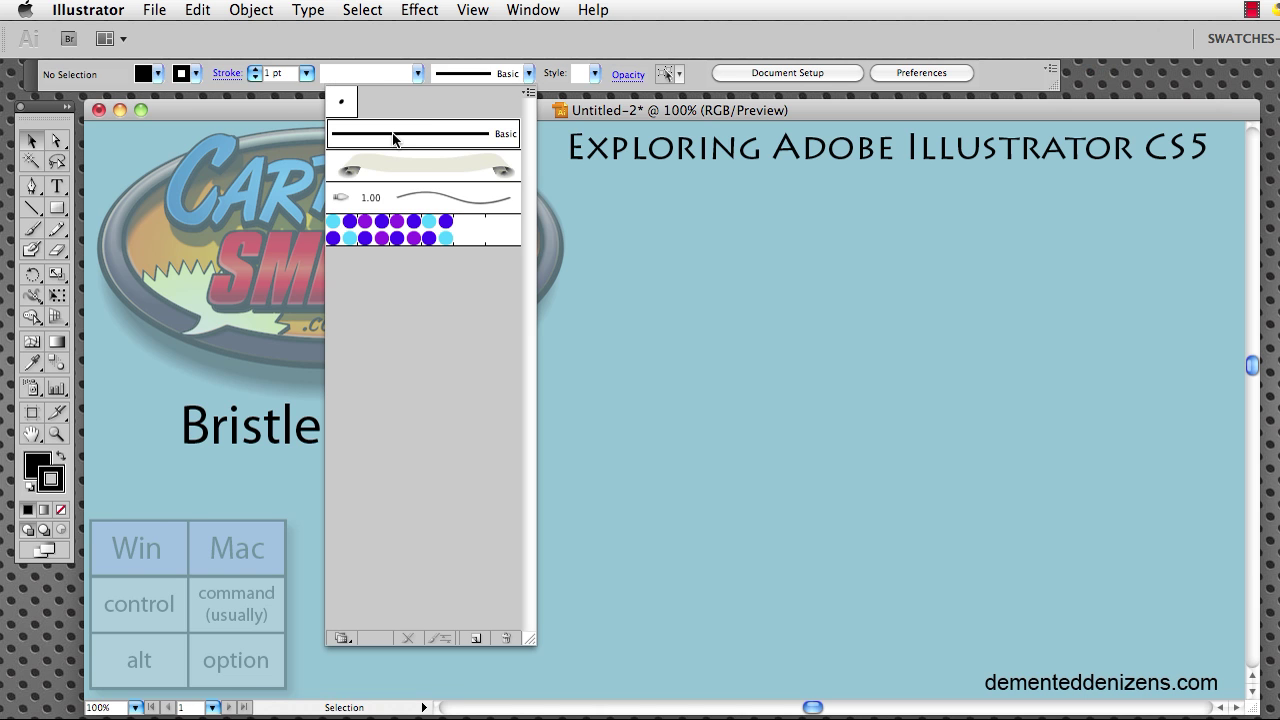
left_click(581, 45)
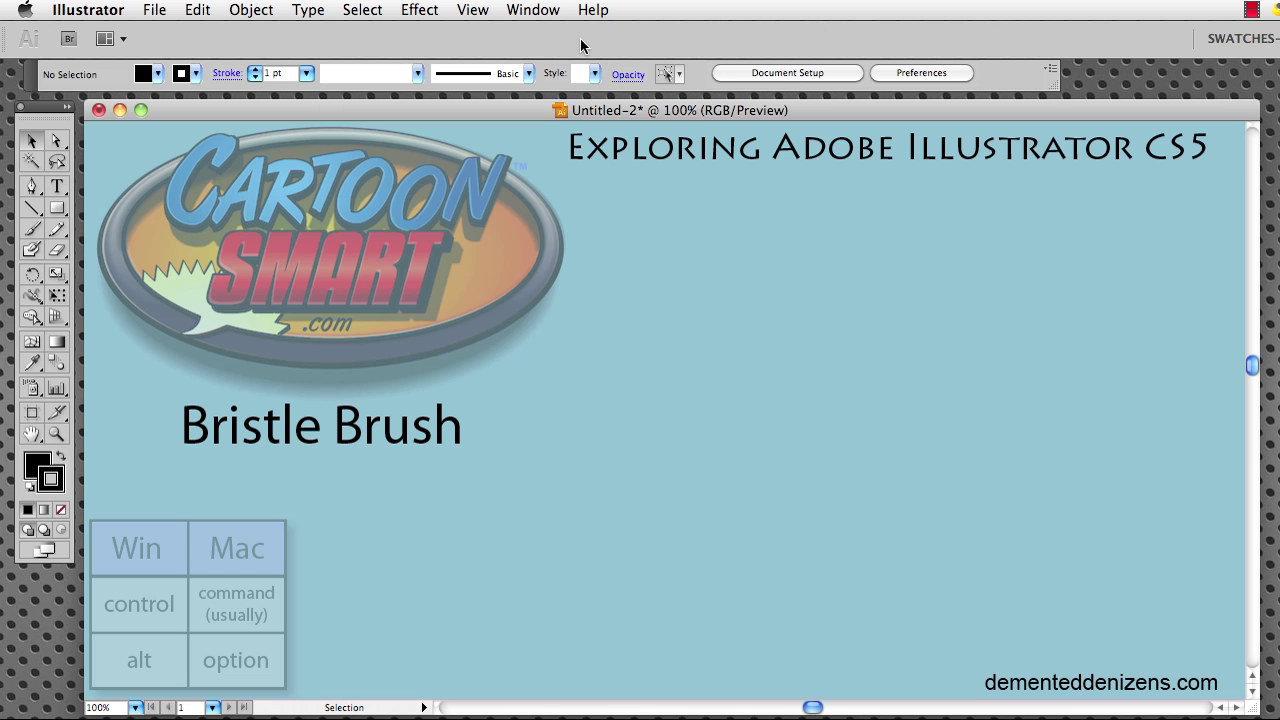
Show the Brushes panel from the Window menu and move it aside
left_click(533, 9)
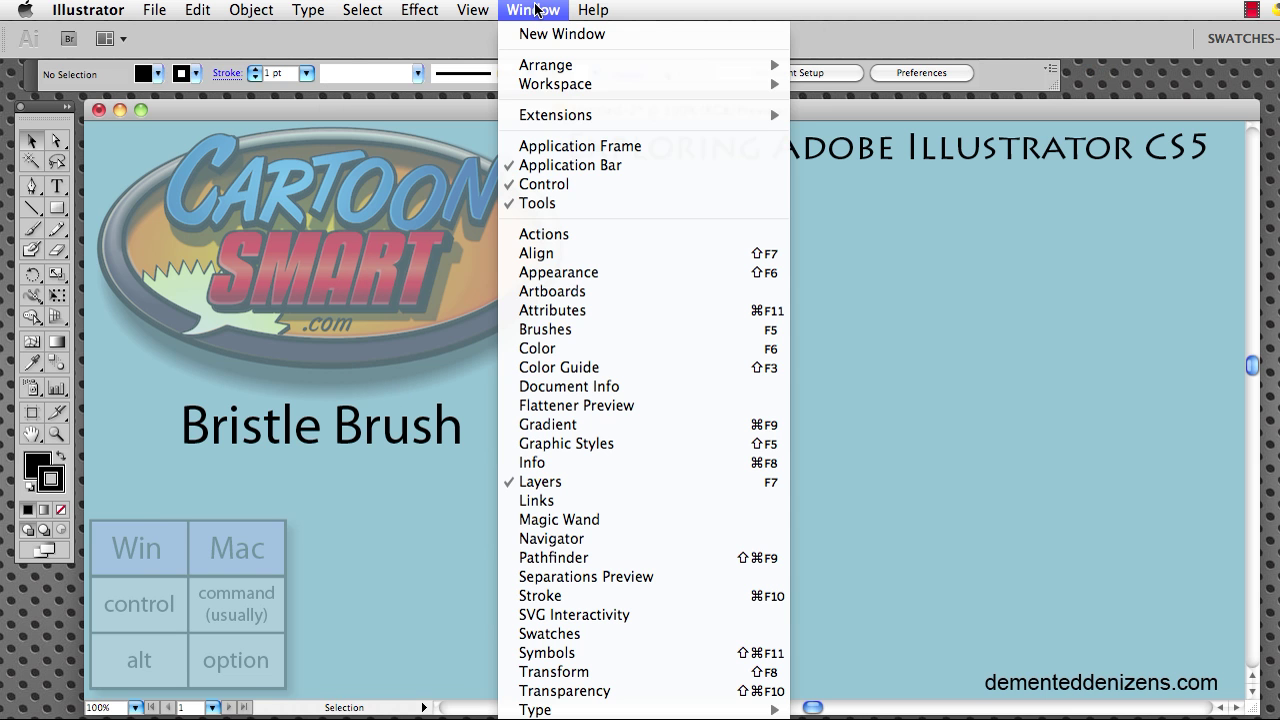
left_click(551, 328)
left_click_drag(1163, 180, 1112, 185)
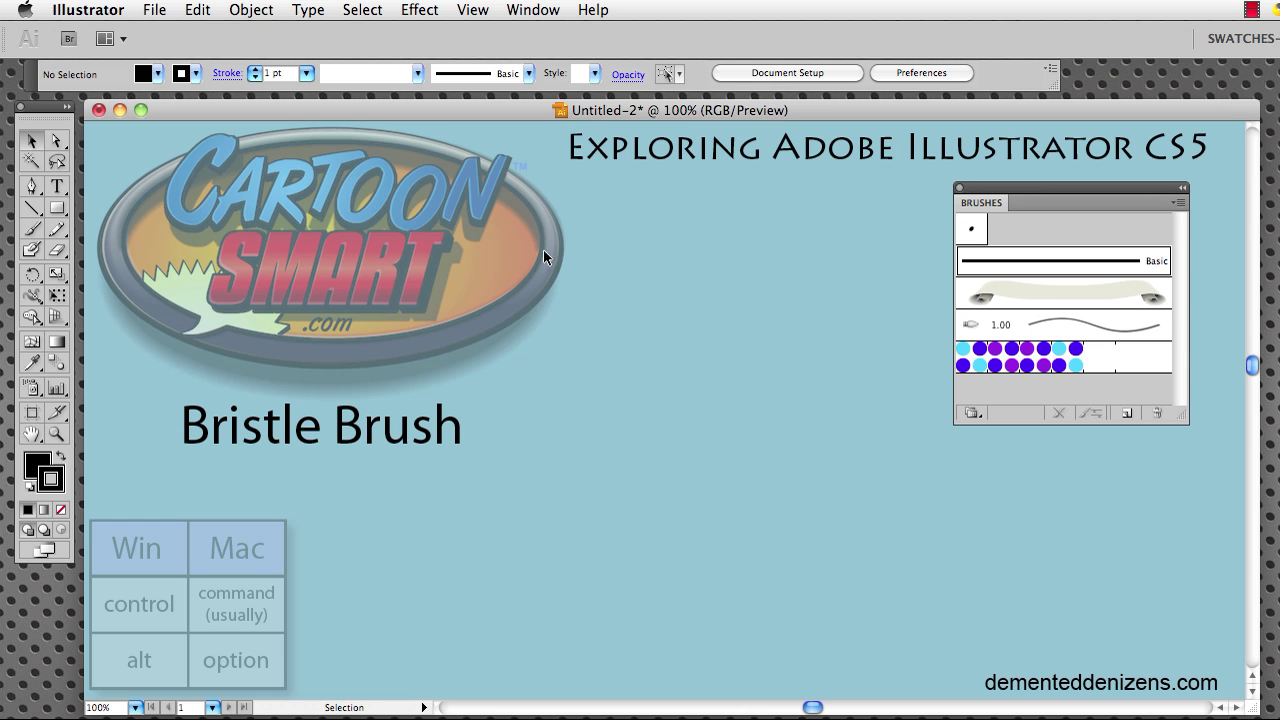
Paint a looping stroke down from the logo with the 1.00 bristle brush
left_click(33, 232)
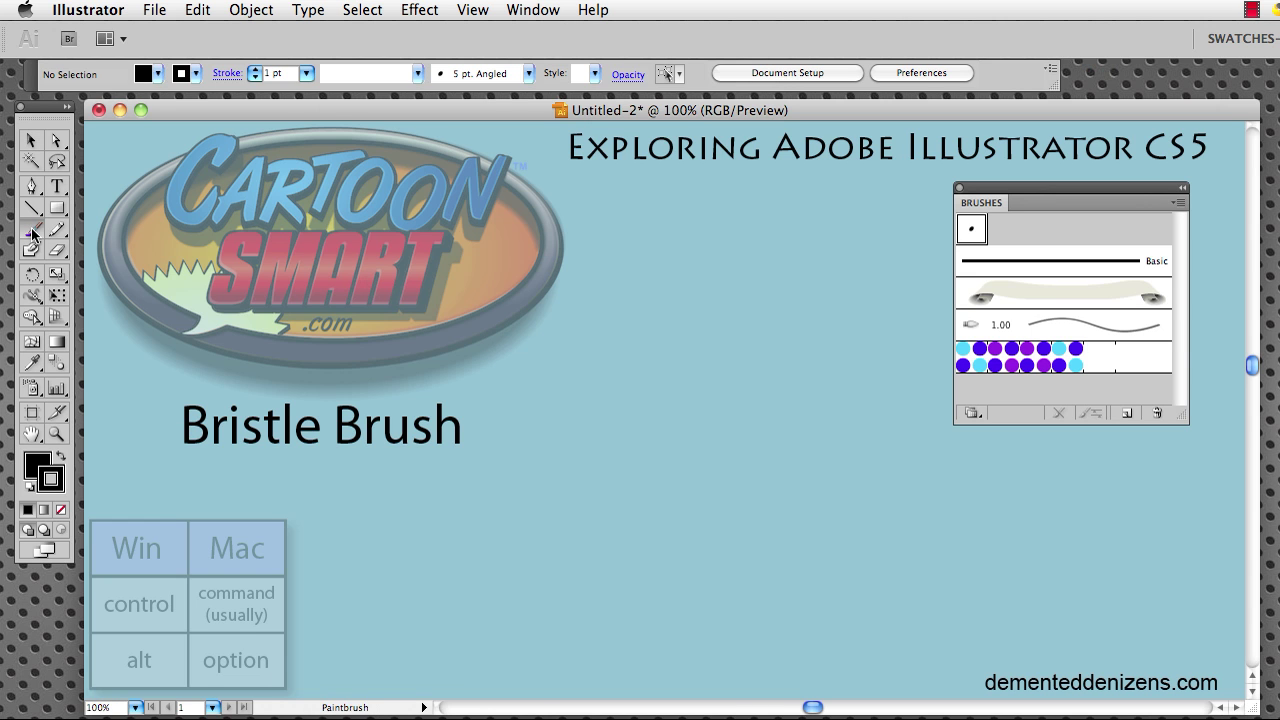
left_click(1085, 325)
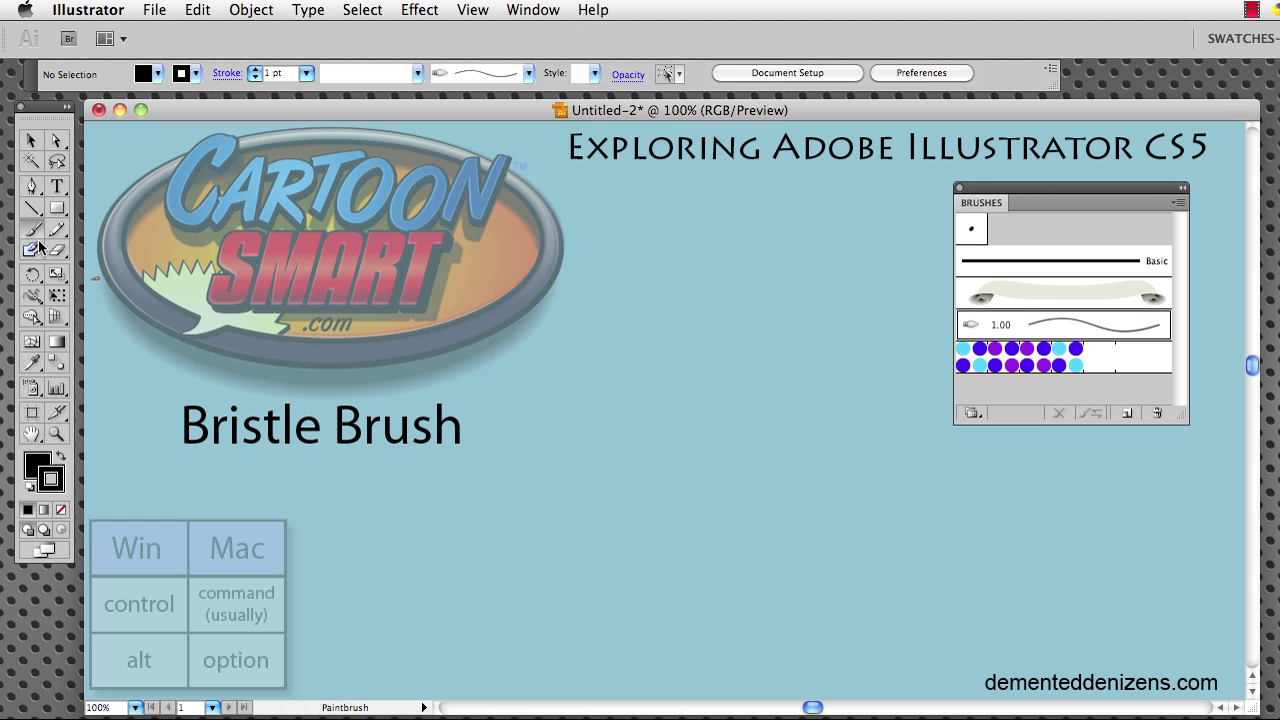
mouse_move(418, 256)
left_mouse_down()
mouse_move(577, 325)
mouse_move(791, 574)
mouse_move(816, 373)
mouse_move(713, 509)
mouse_move(506, 605)
mouse_move(689, 522)
mouse_move(613, 552)
left_mouse_up()
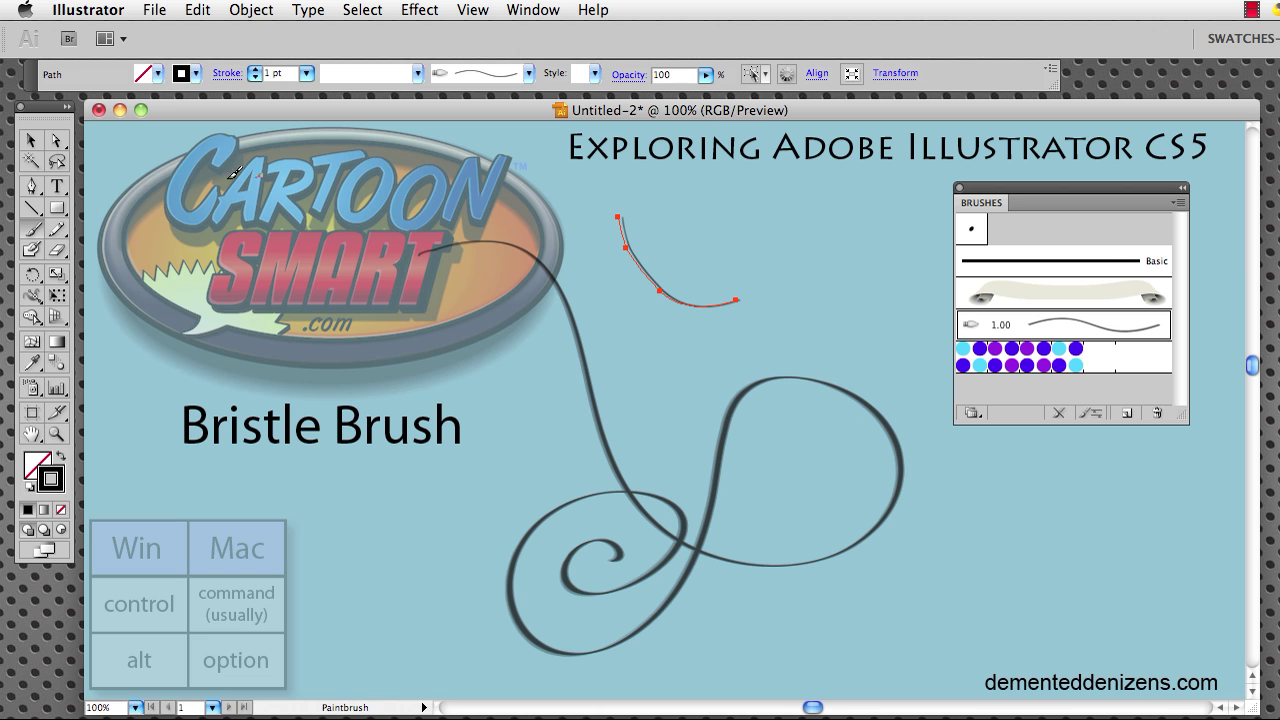
Draw a straight line and a wavy pencil path, then apply the 1.00 bristle brush to both
left_click(33, 207)
left_click_drag(434, 354, 889, 258)
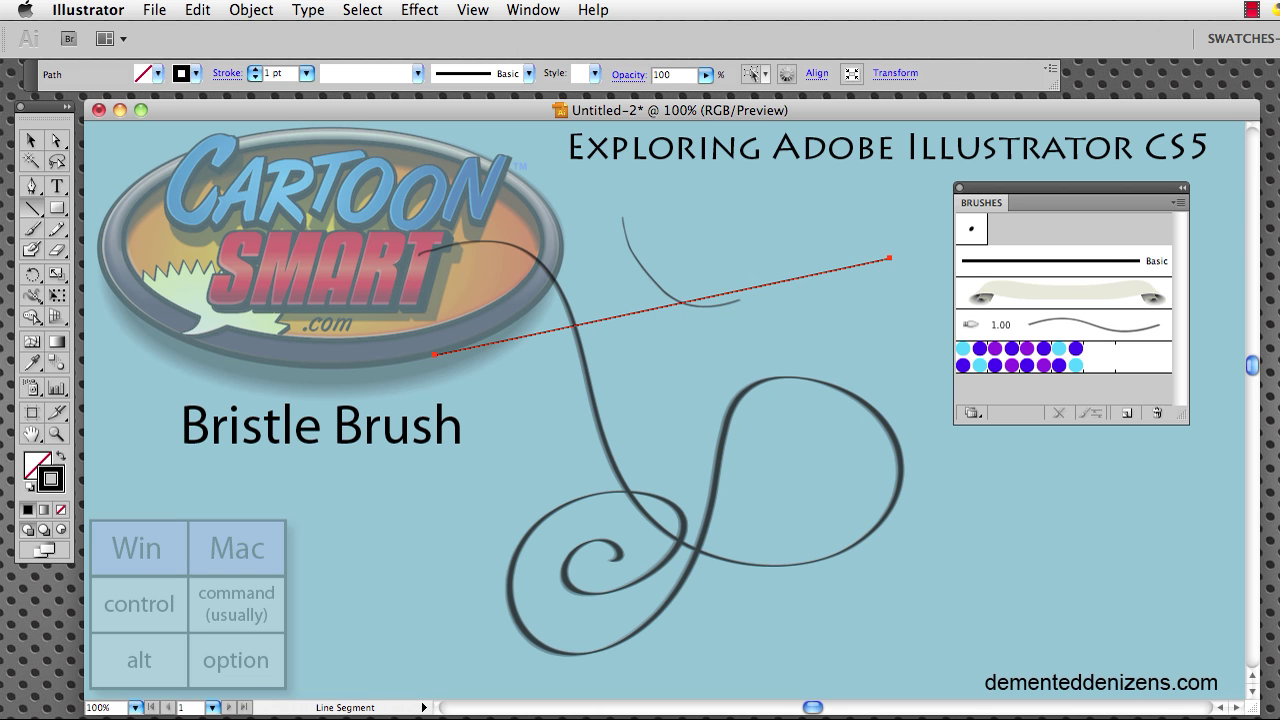
left_click(57, 229)
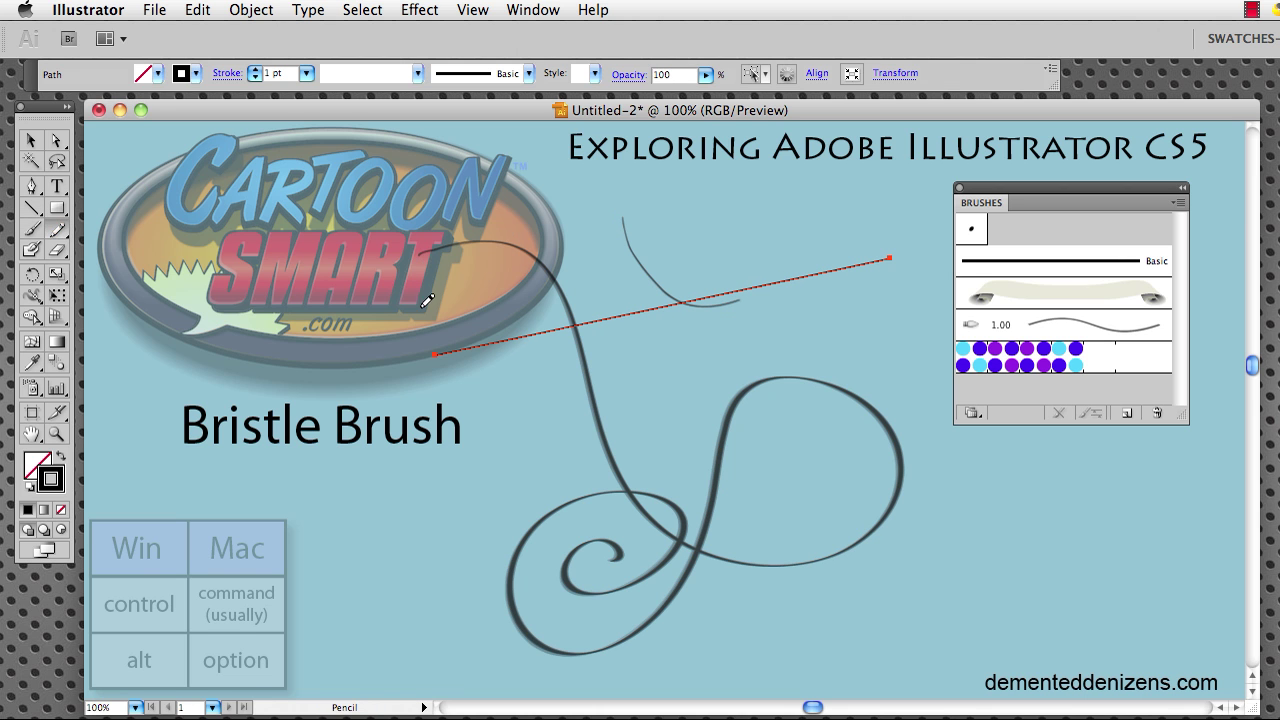
left_click_drag(794, 288, 888, 303)
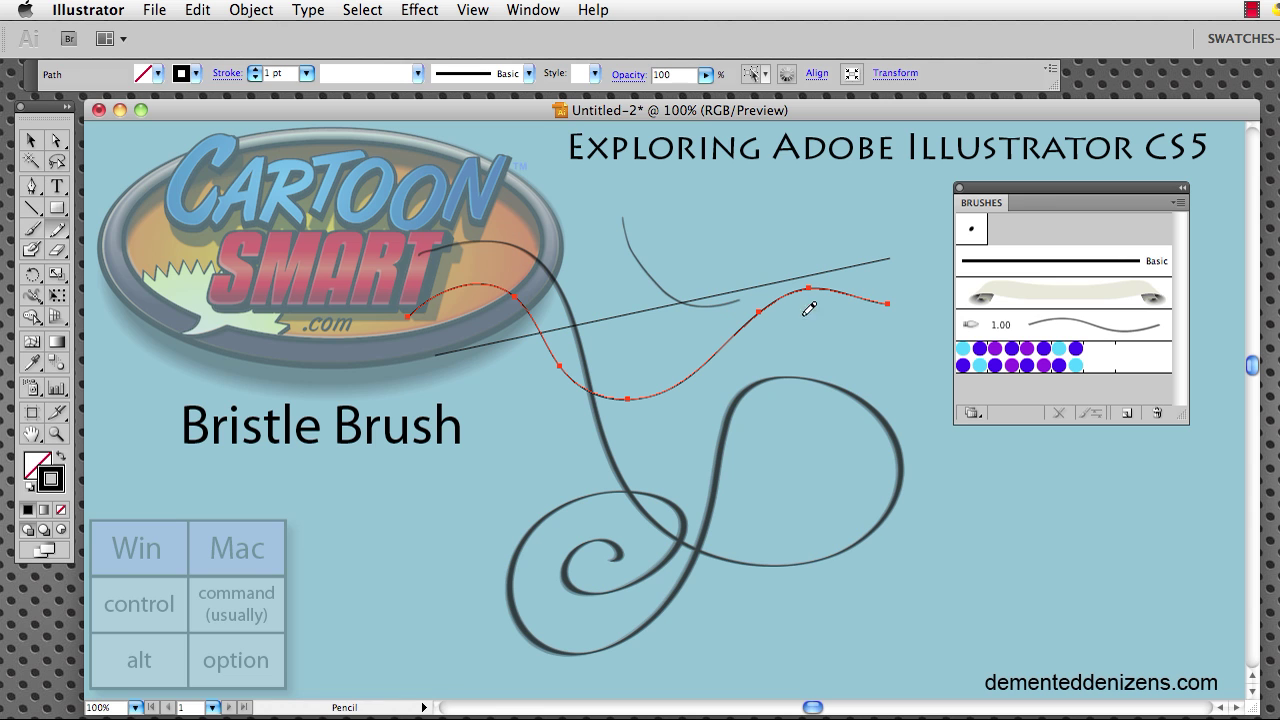
left_click(31, 141)
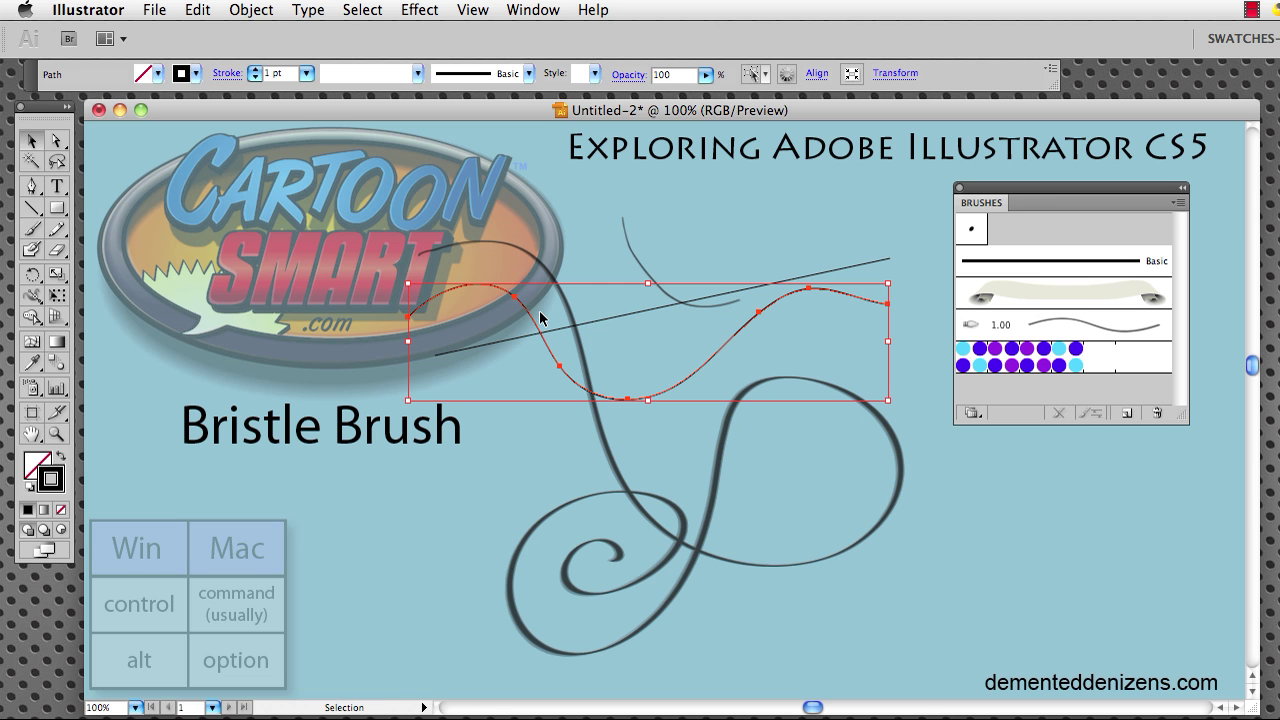
left_click(658, 309, "shift")
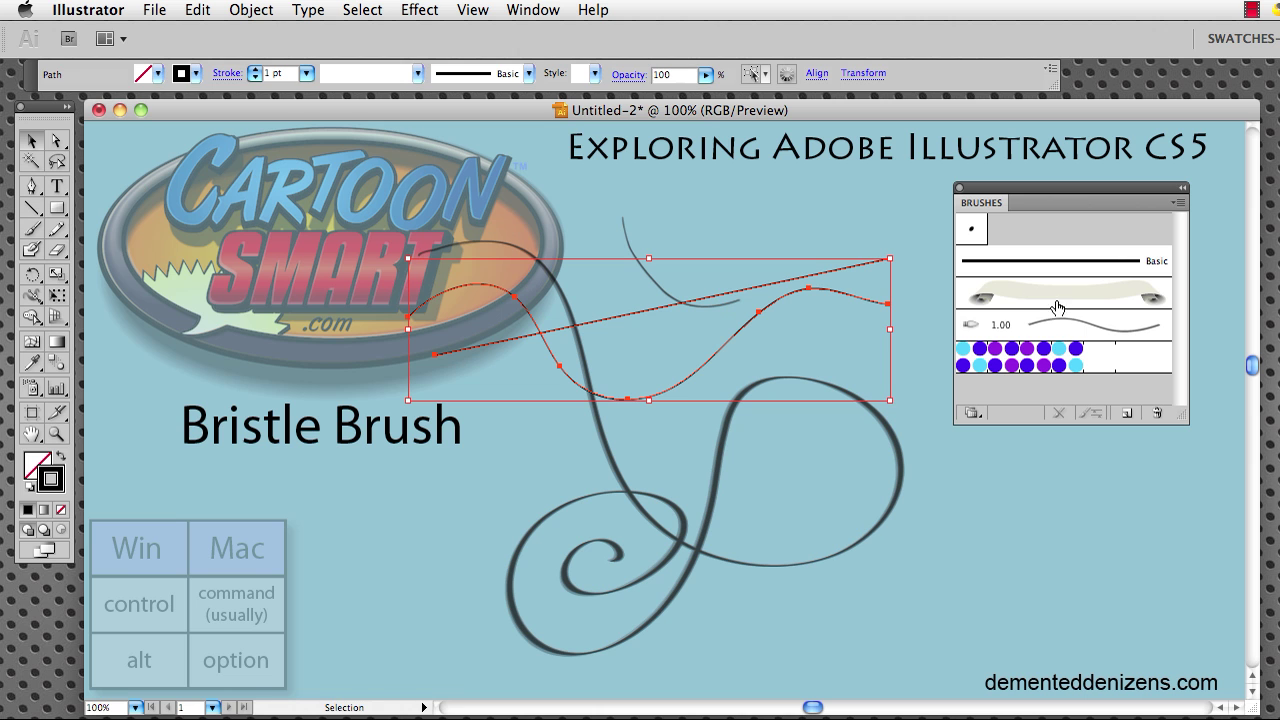
left_click(1076, 327)
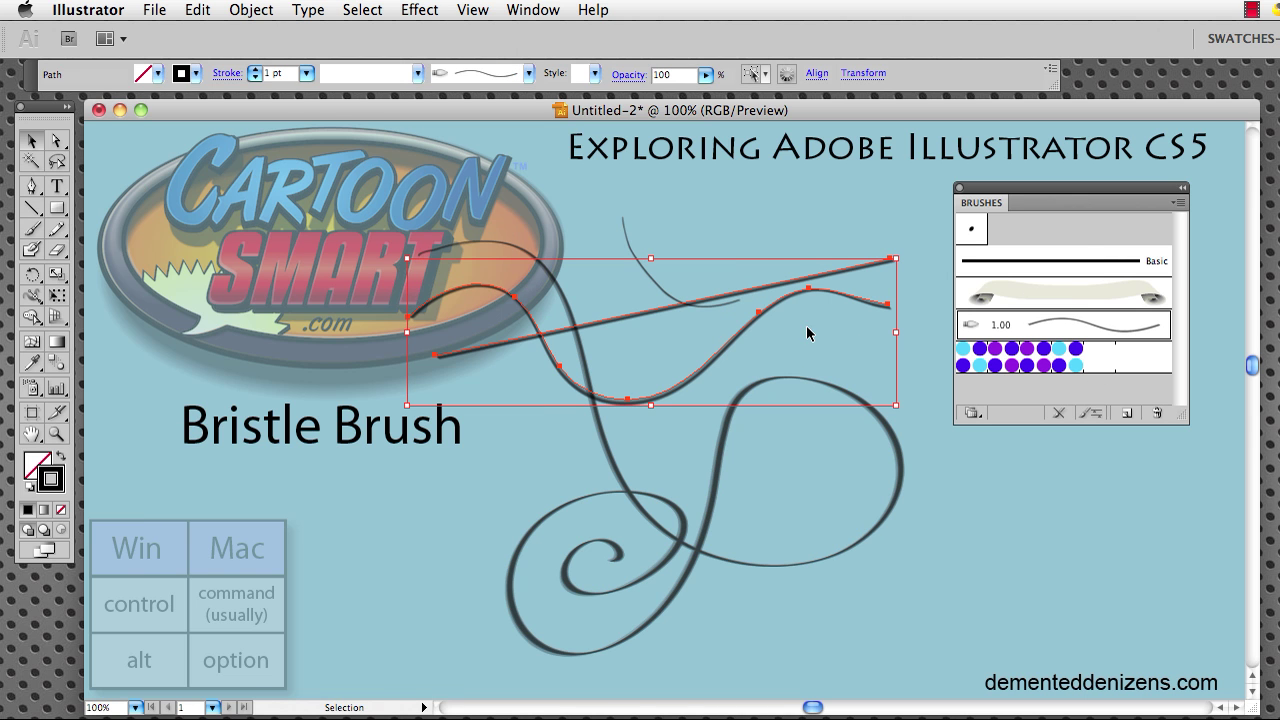
Paint a long wavy stroke across the lower canvas, then delete all the trial strokes
key("b")
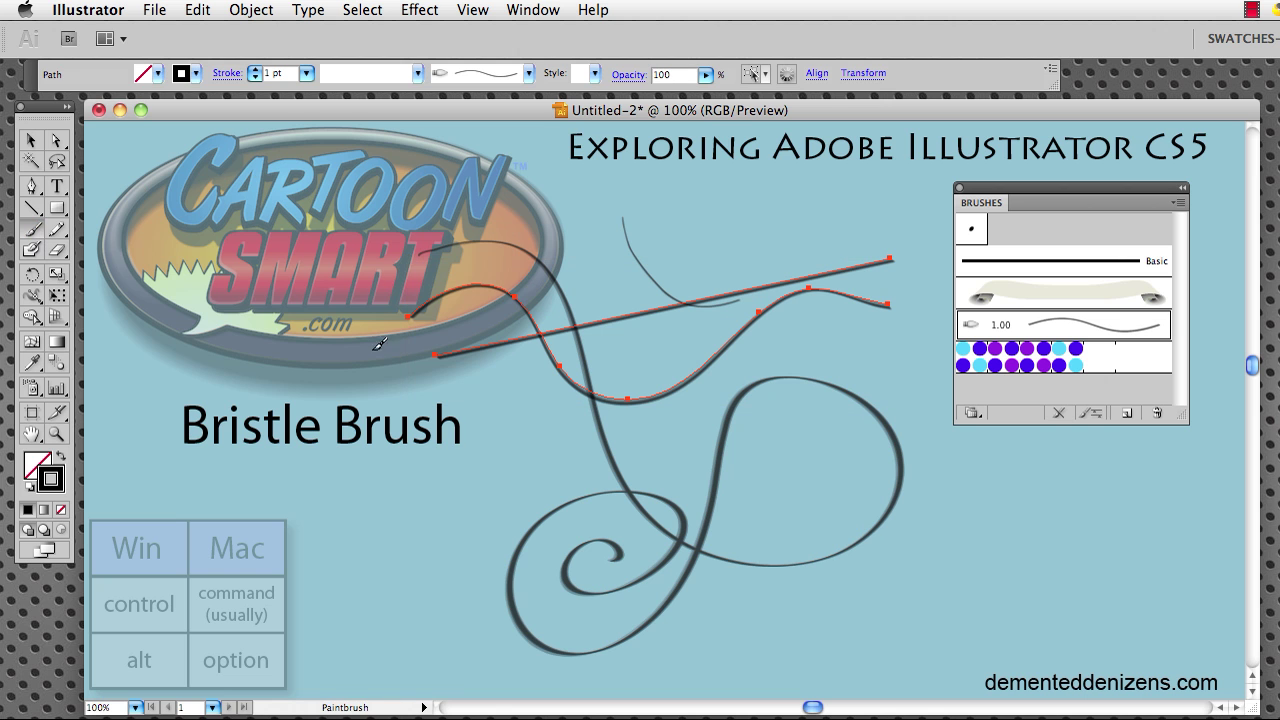
mouse_move(366, 556)
left_mouse_down()
mouse_move(662, 500)
mouse_move(865, 492)
mouse_move(1094, 535)
left_mouse_up()
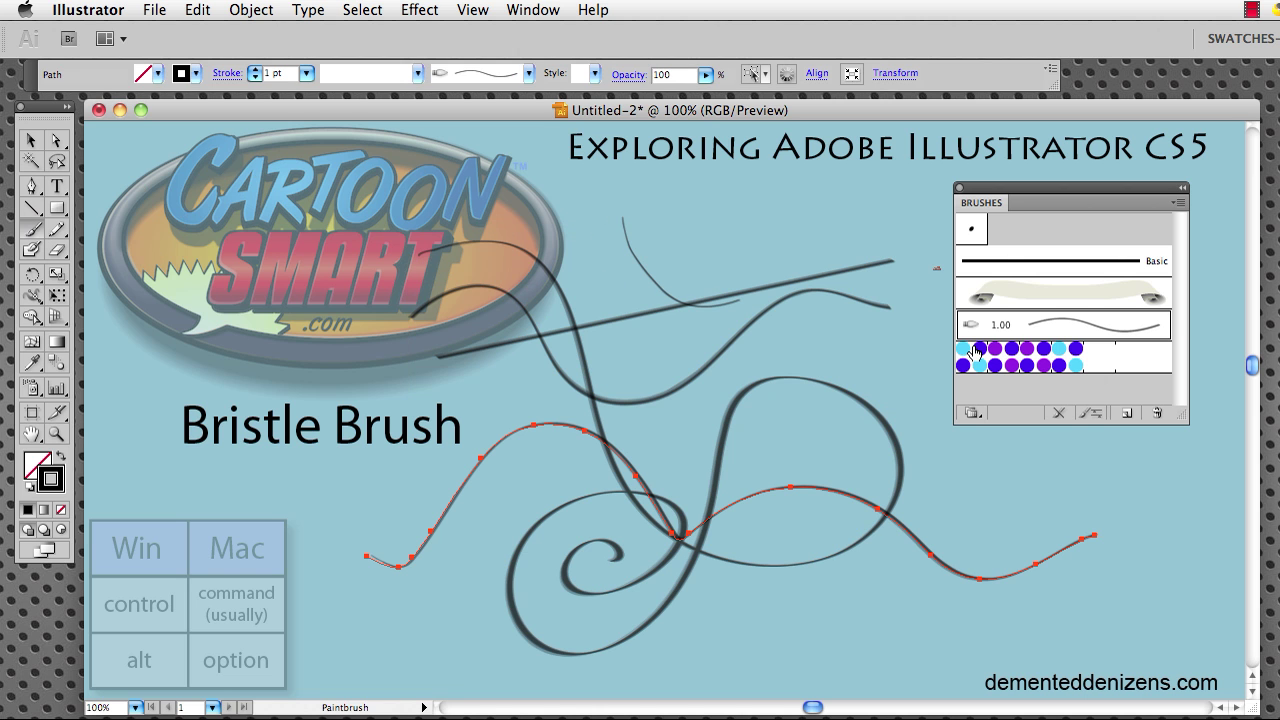
key("super+a")
key("Delete")
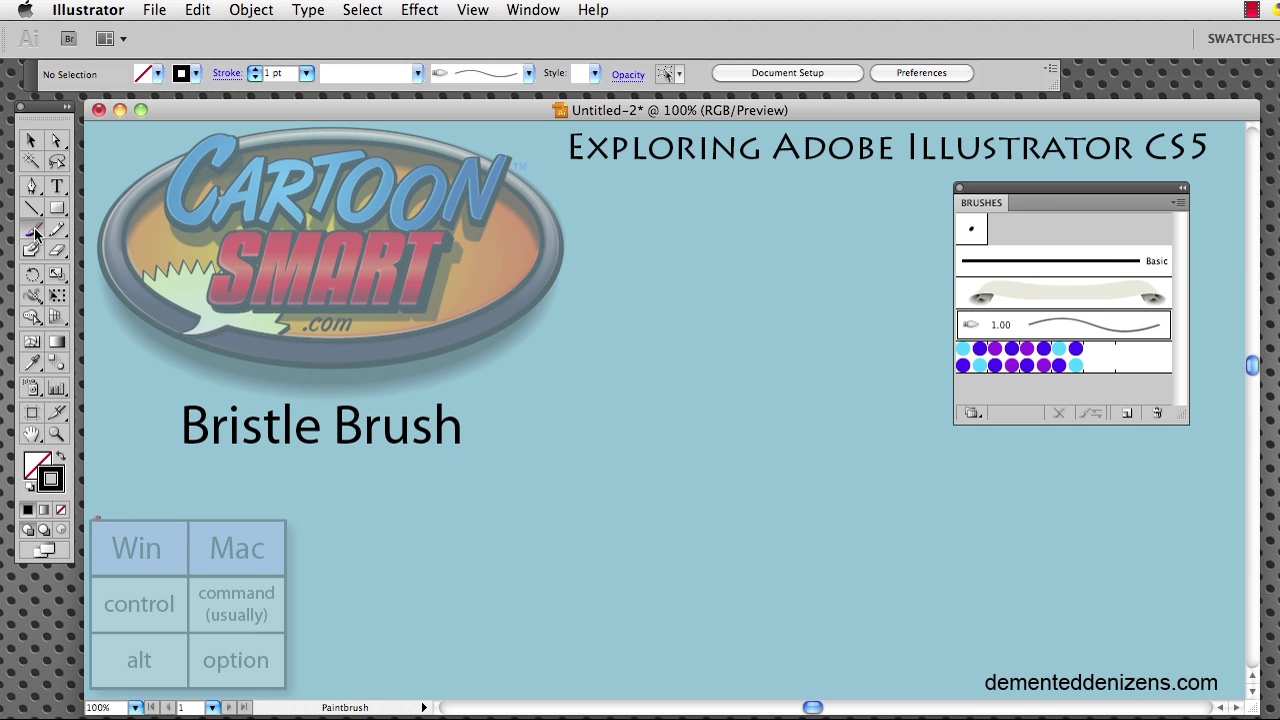
Paint a double-looped bristle stroke from the logo and recolour it red, green, then blue-purple
mouse_move(432, 243)
left_mouse_down()
mouse_move(533, 224)
mouse_move(678, 545)
mouse_move(798, 347)
mouse_move(554, 622)
mouse_move(591, 473)
mouse_move(689, 628)
left_mouse_up()
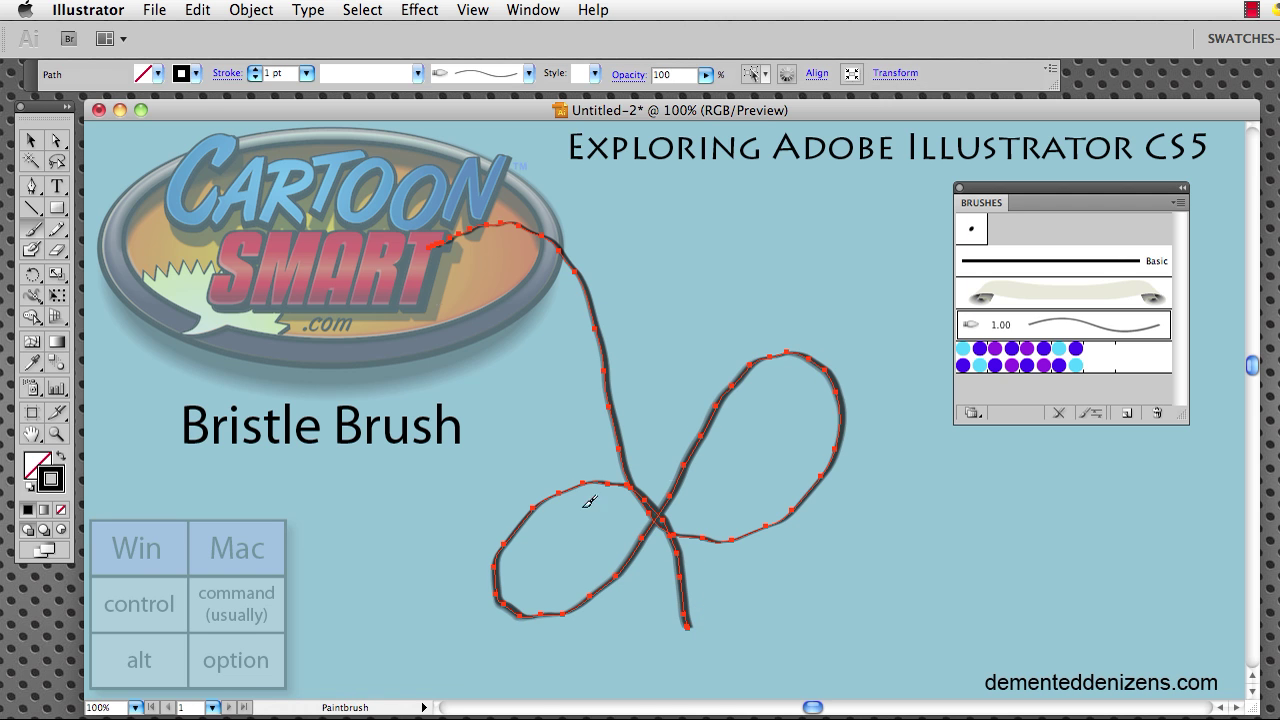
left_click(196, 76)
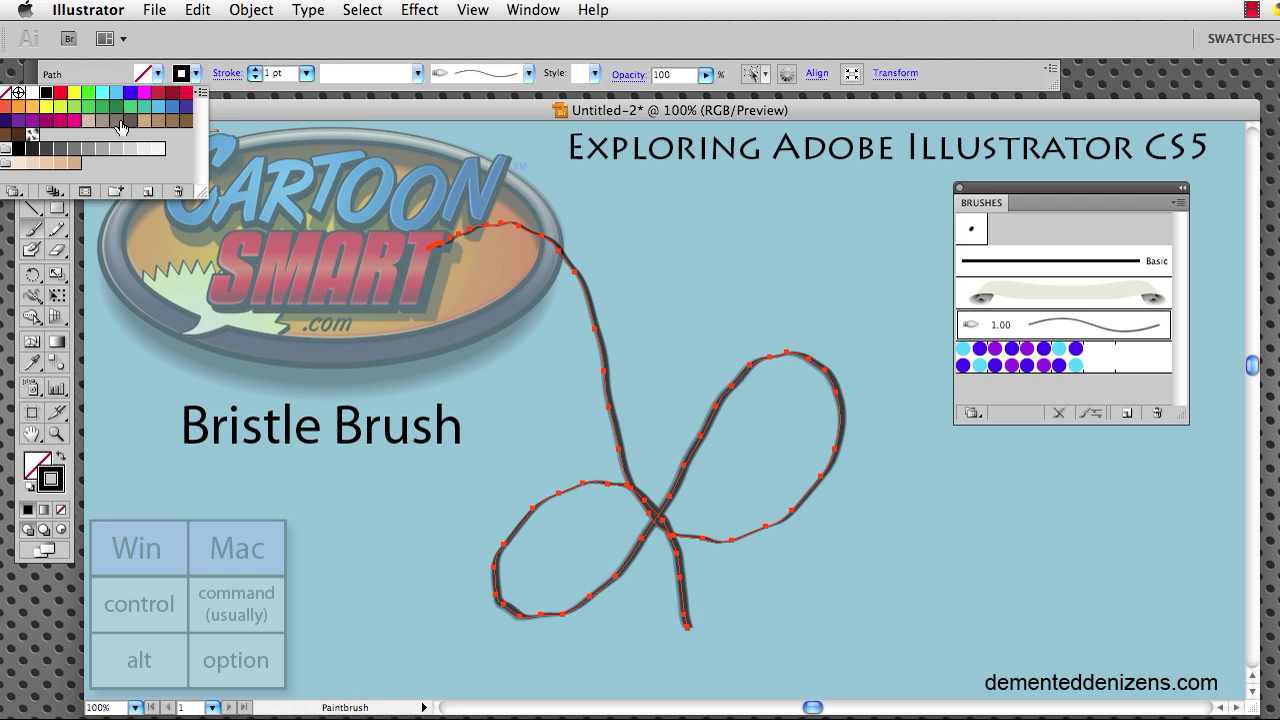
left_click(159, 93)
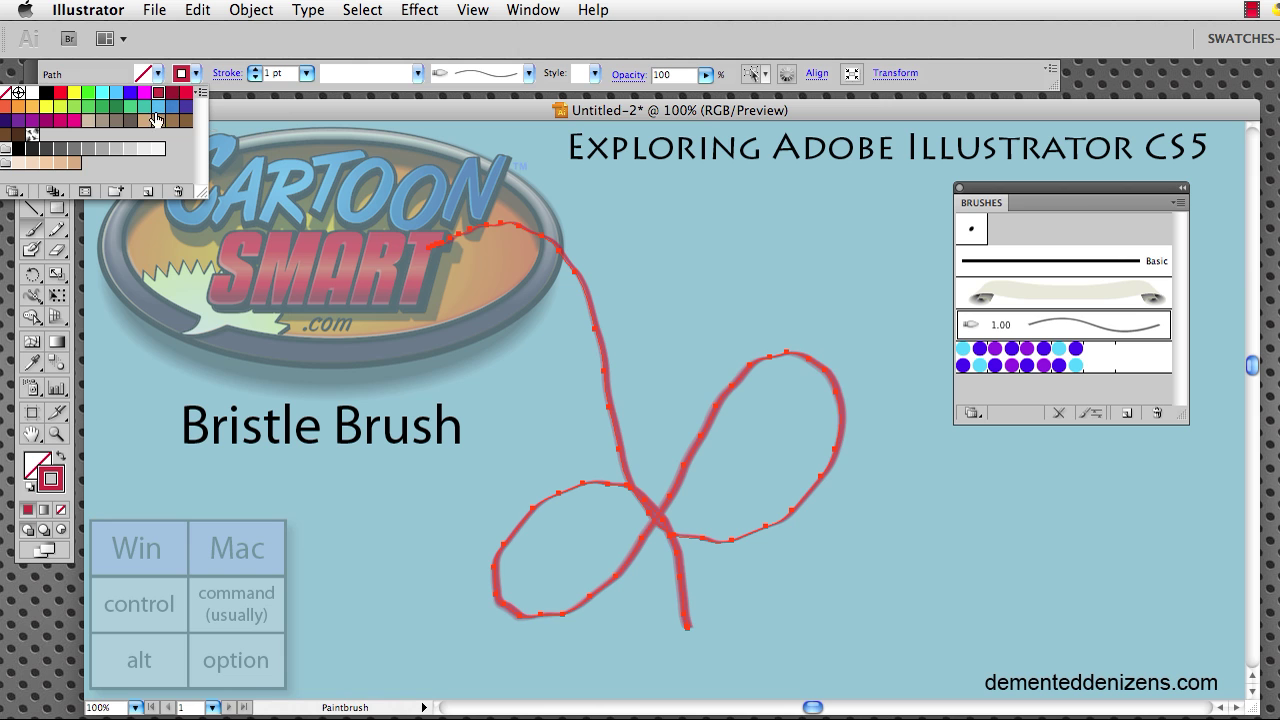
left_click(88, 107)
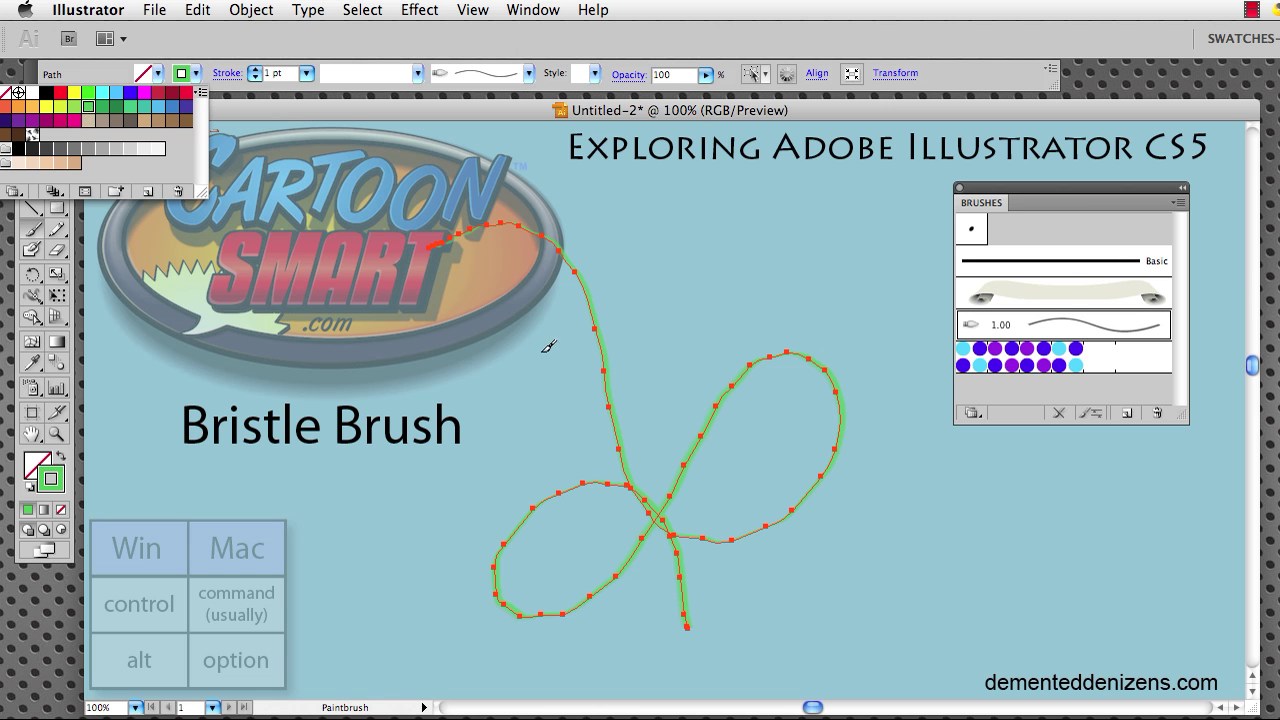
left_click(186, 106)
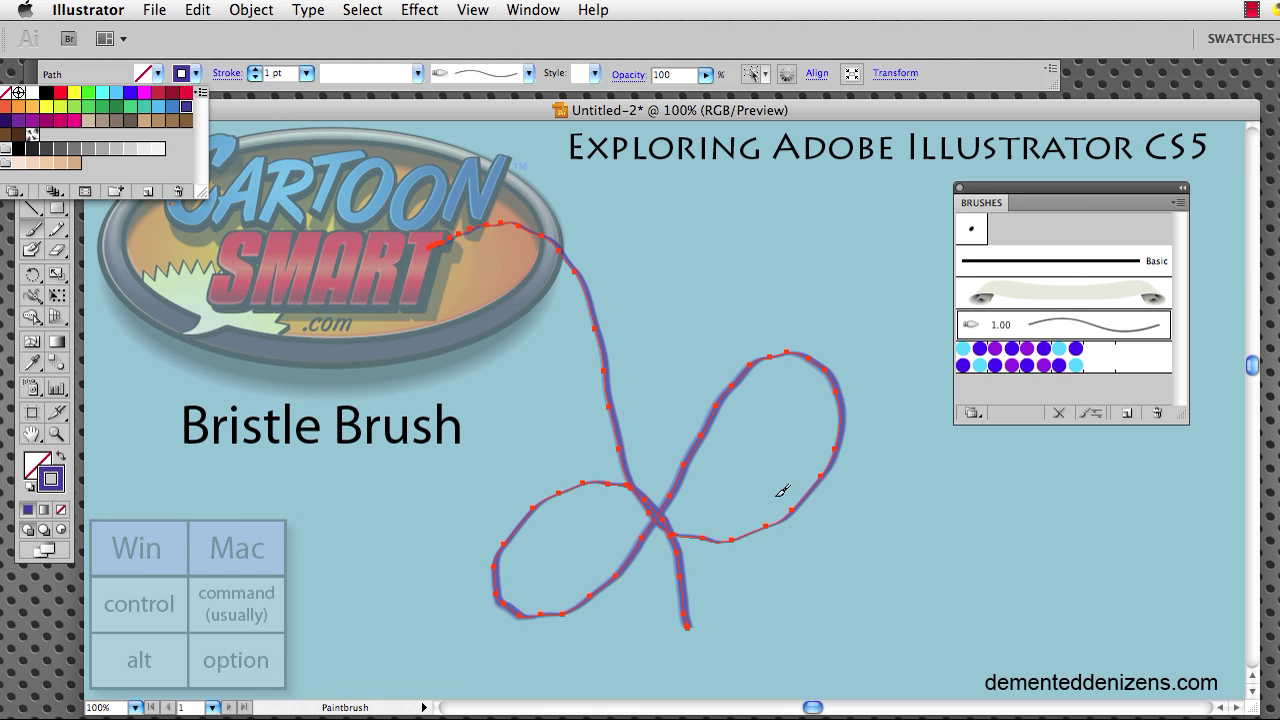
left_click(233, 94)
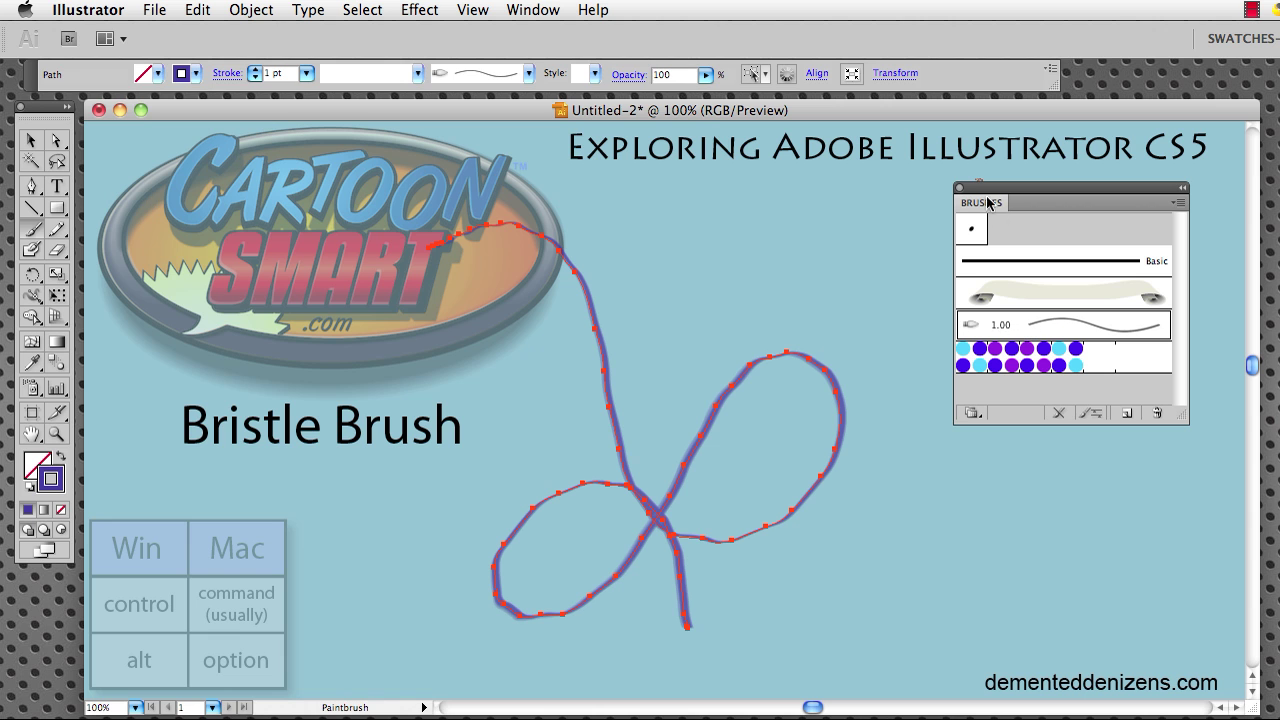
left_click_drag(1002, 188, 1010, 187)
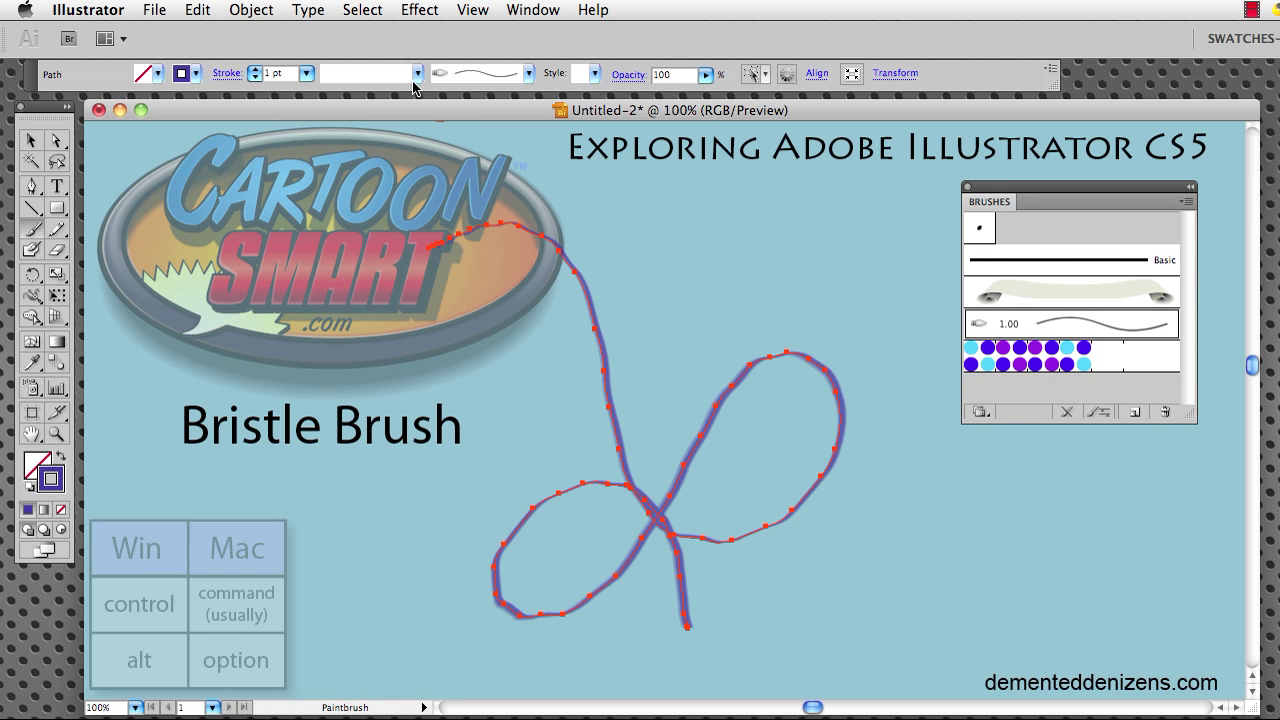
left_click(530, 73)
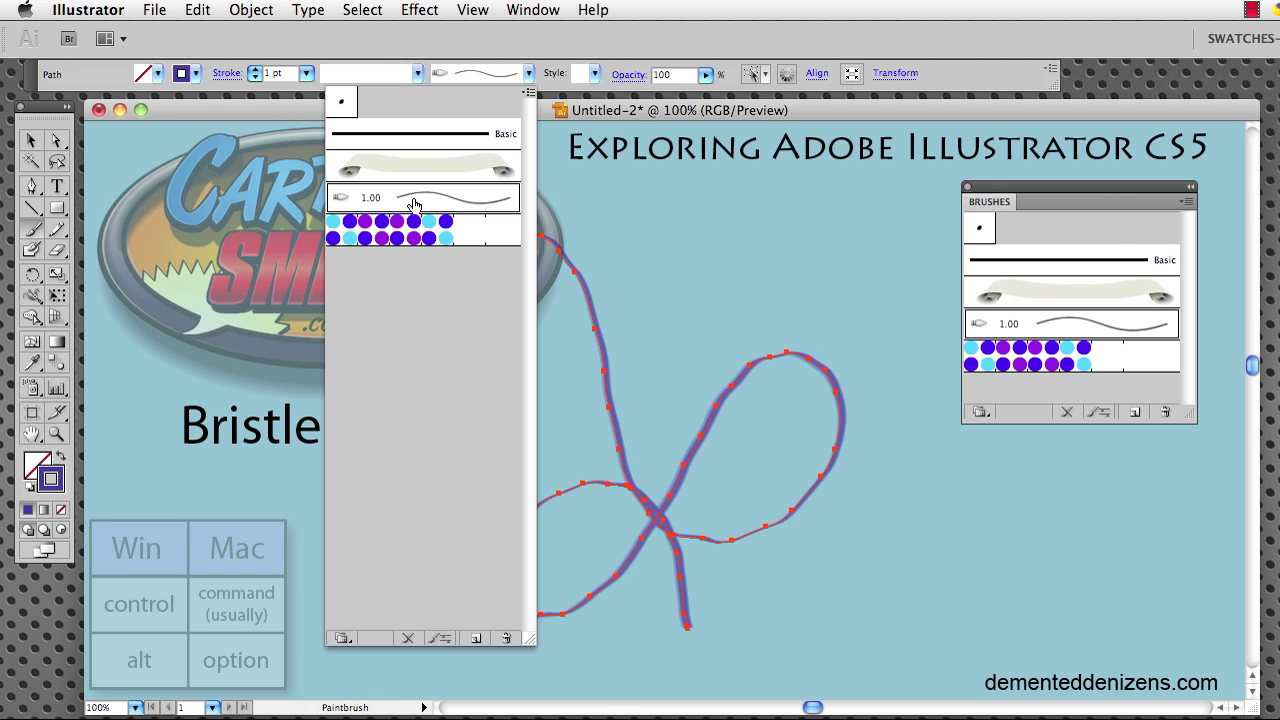
Open the Liner brush's Bristle Brush Options and set size 3.2 mm, length 148%
left_click(1091, 324)
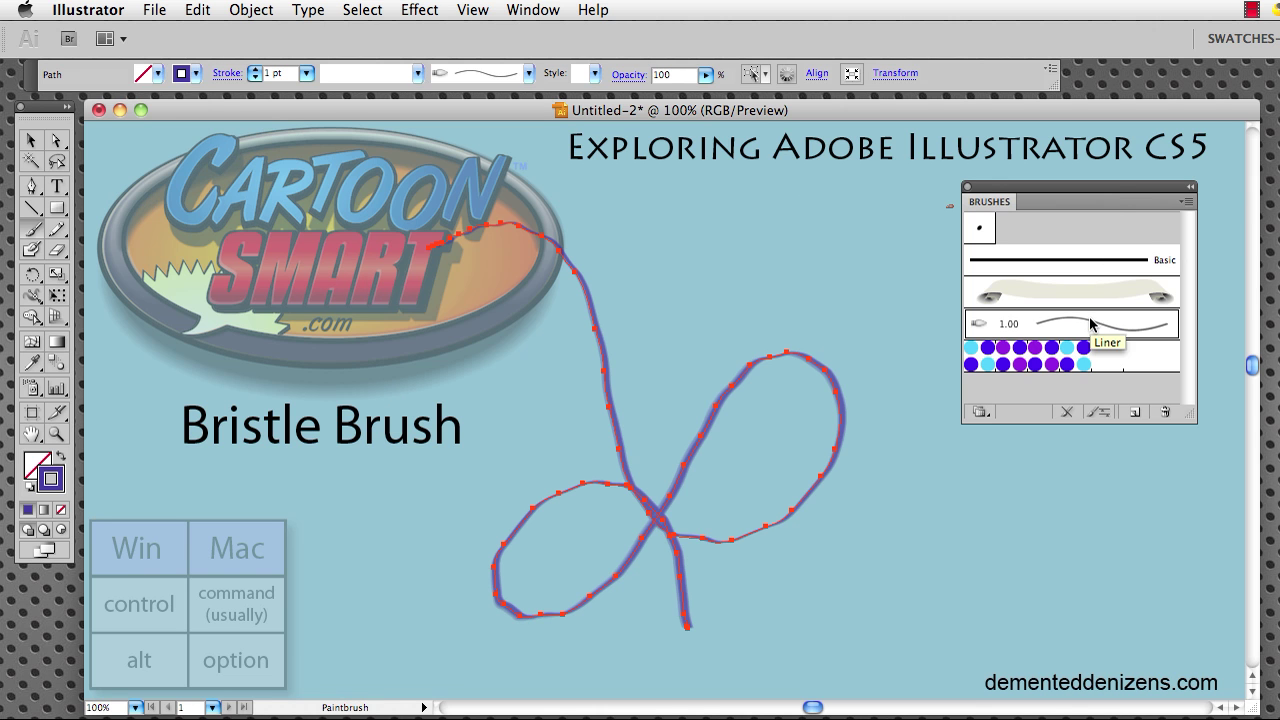
double_click(1089, 320)
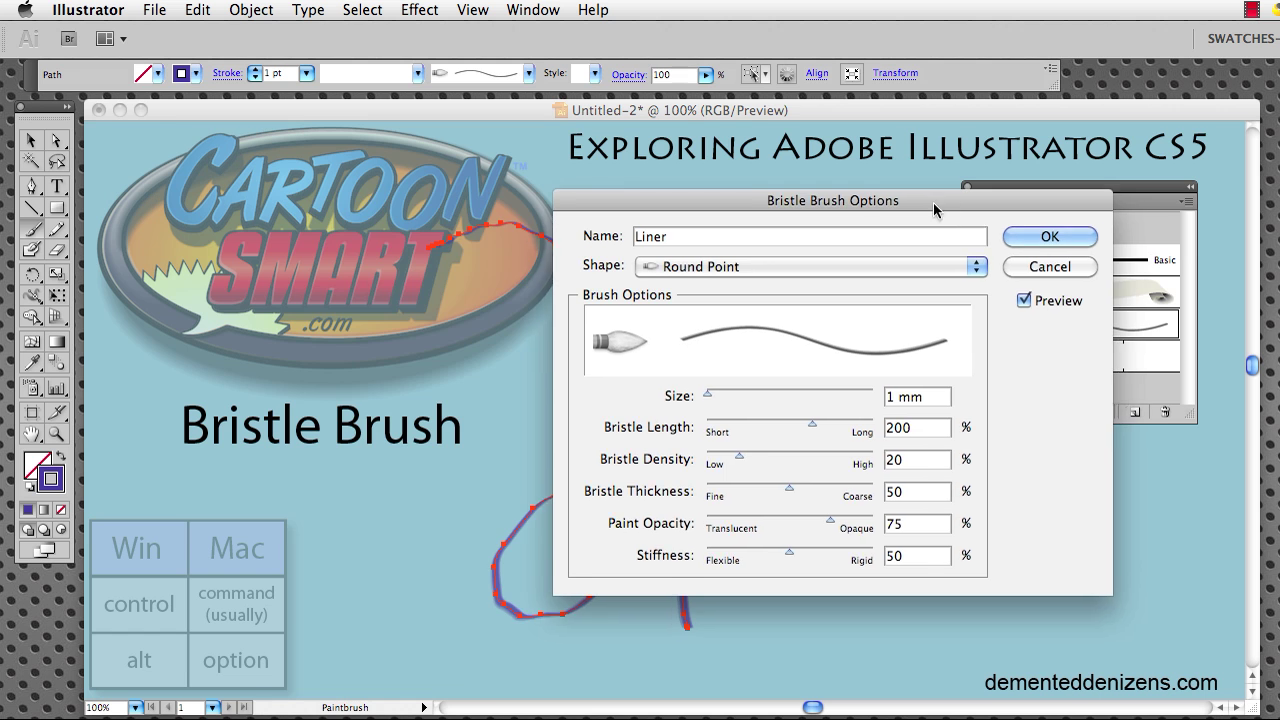
left_click_drag(934, 210, 680, 214)
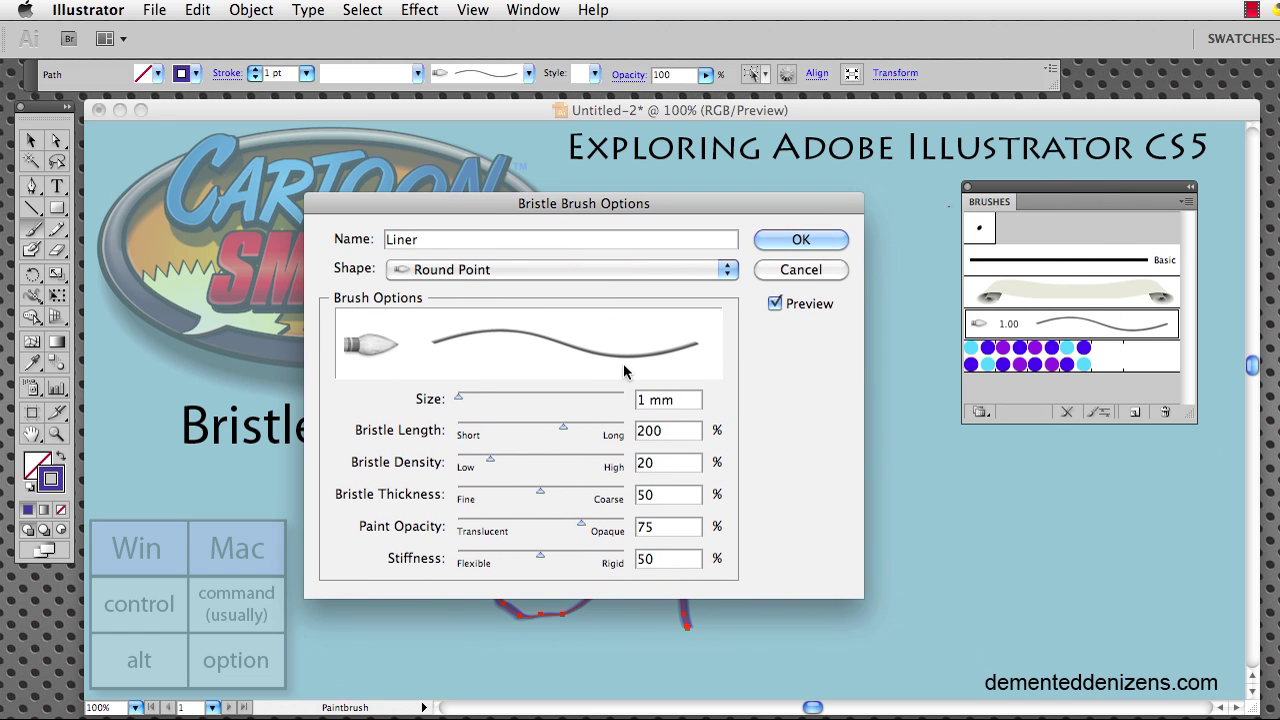
left_click_drag(416, 202, 343, 166)
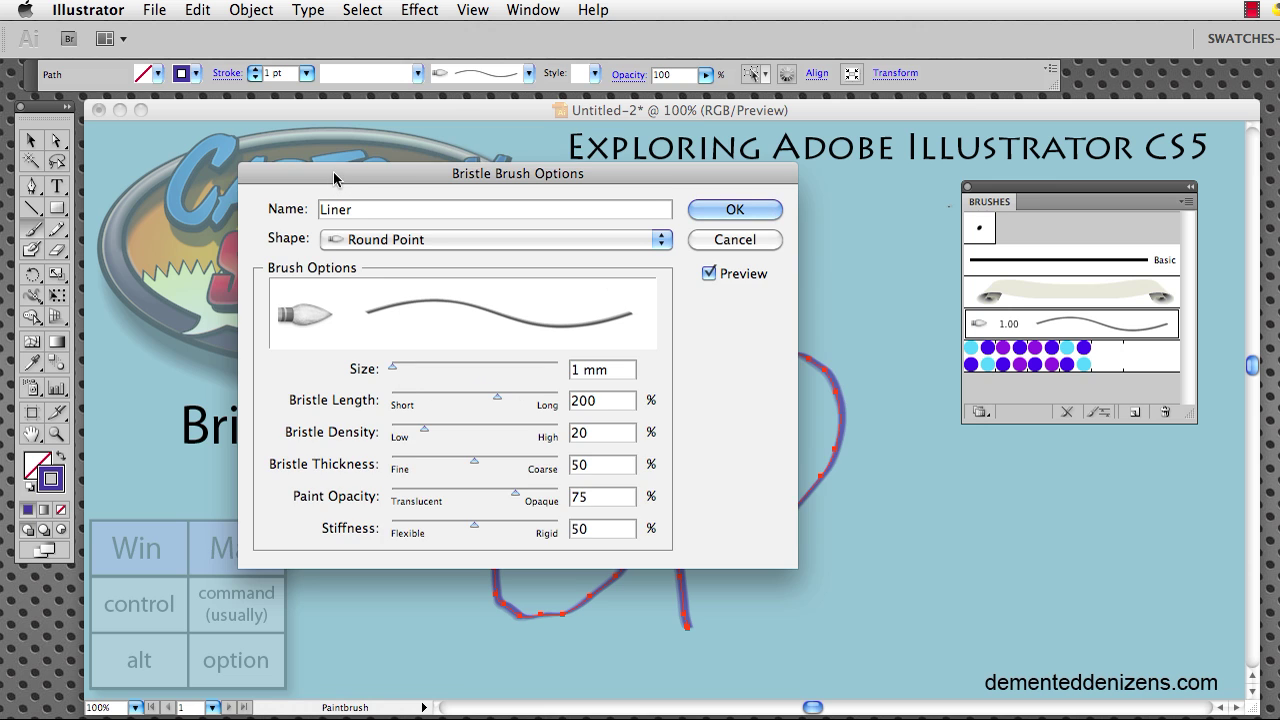
left_click_drag(334, 178, 383, 168)
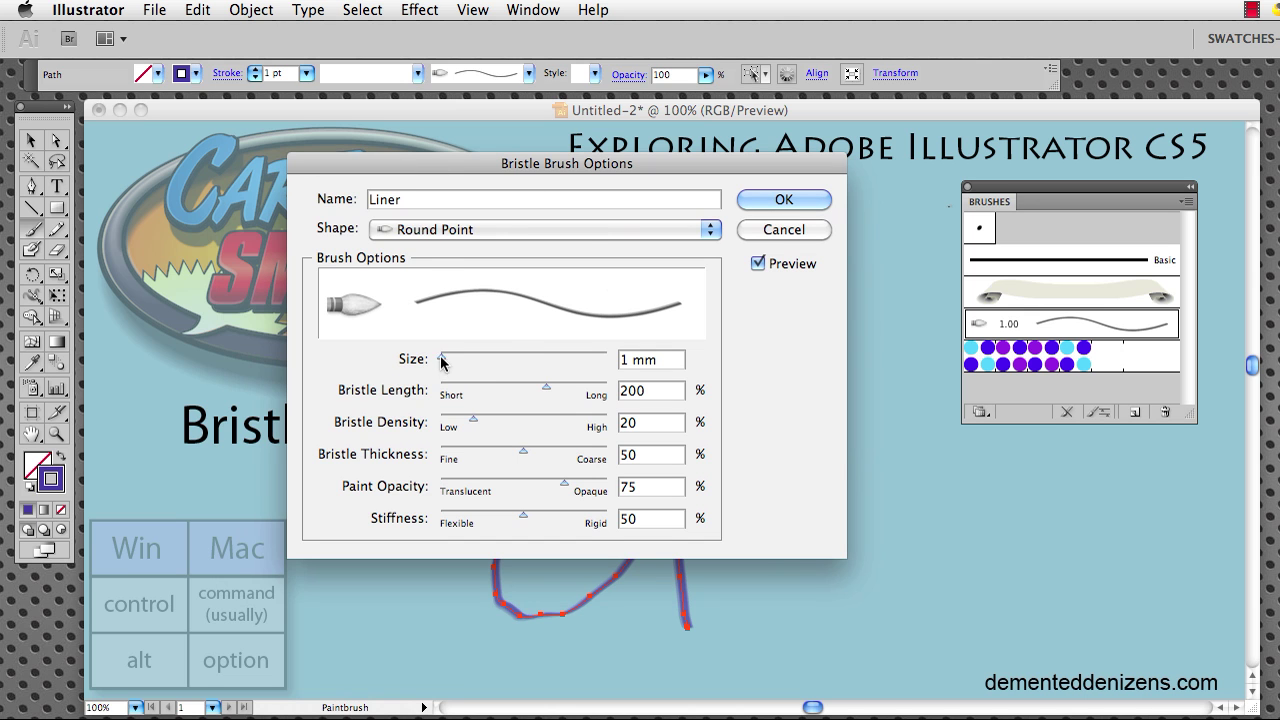
left_click_drag(443, 362, 481, 360)
left_click_drag(546, 389, 515, 389)
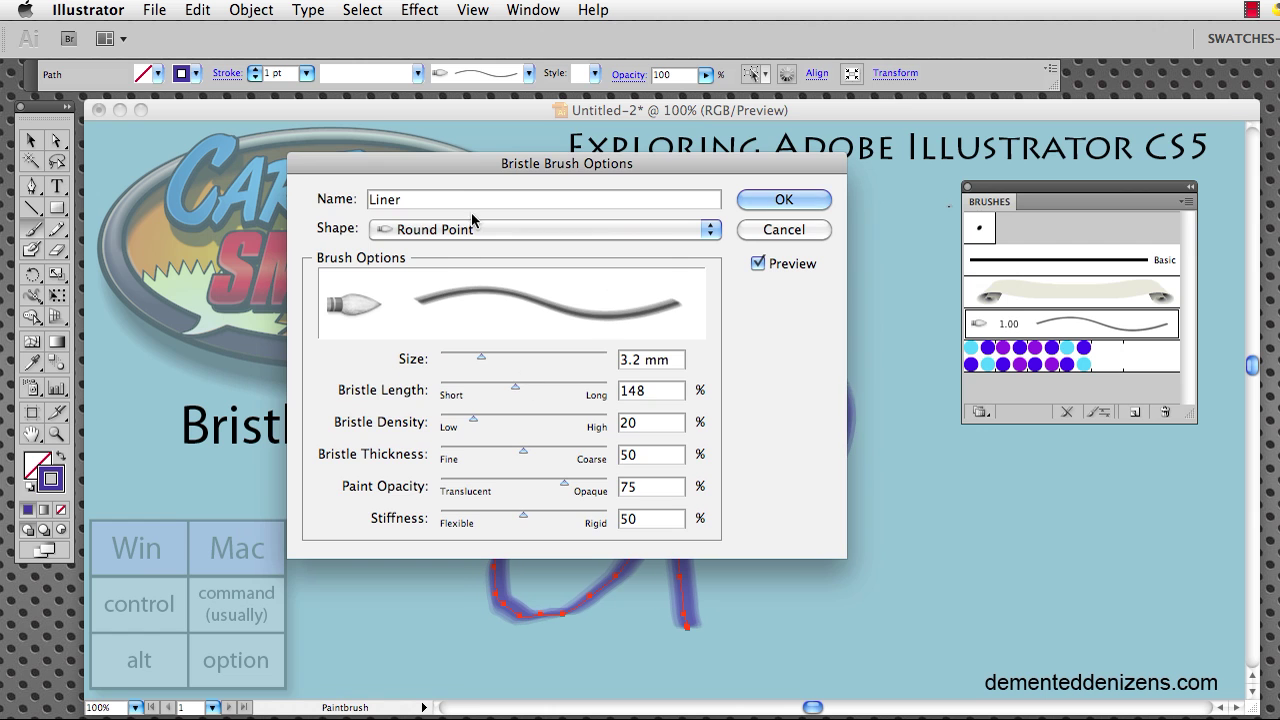
Tune Liner to 4.7 mm, length 147, density 42, thickness 41, opacity 88, stiffness 55
mouse_move(463, 166)
left_mouse_down()
mouse_move(970, 126)
mouse_move(1078, 169)
mouse_move(986, 184)
mouse_move(1012, 183)
left_mouse_up()
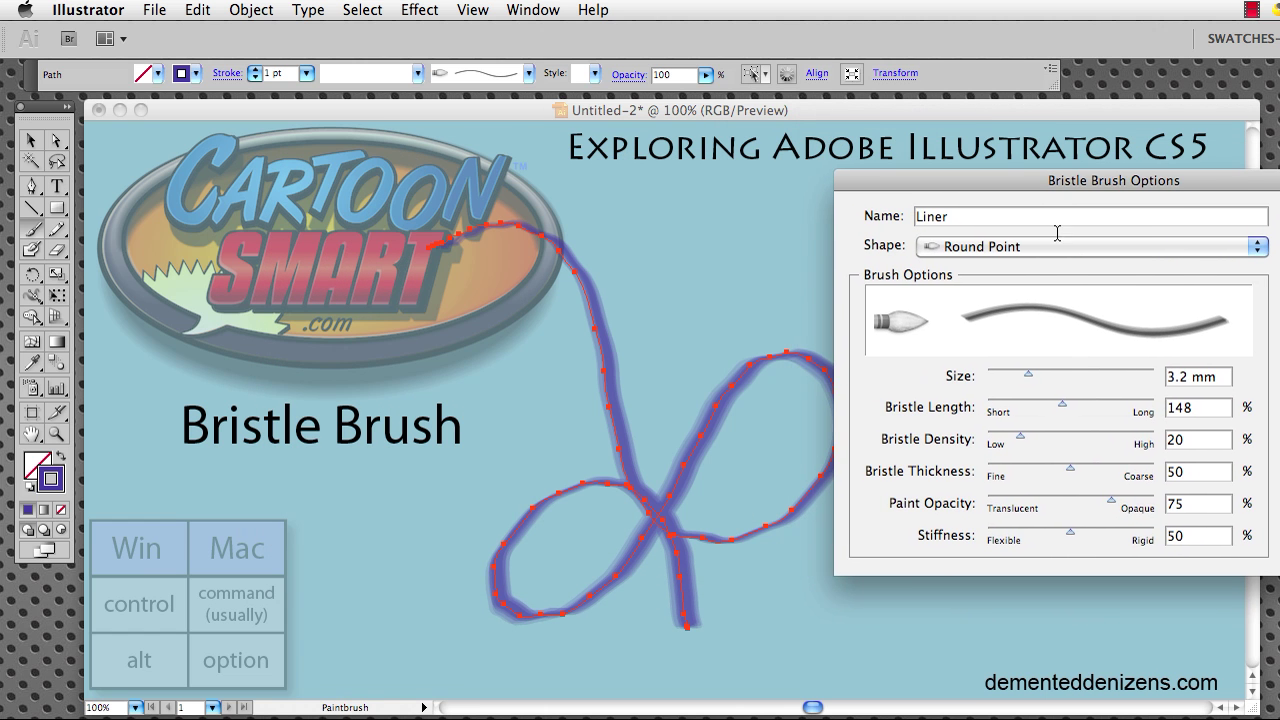
left_click_drag(1027, 374, 1056, 375)
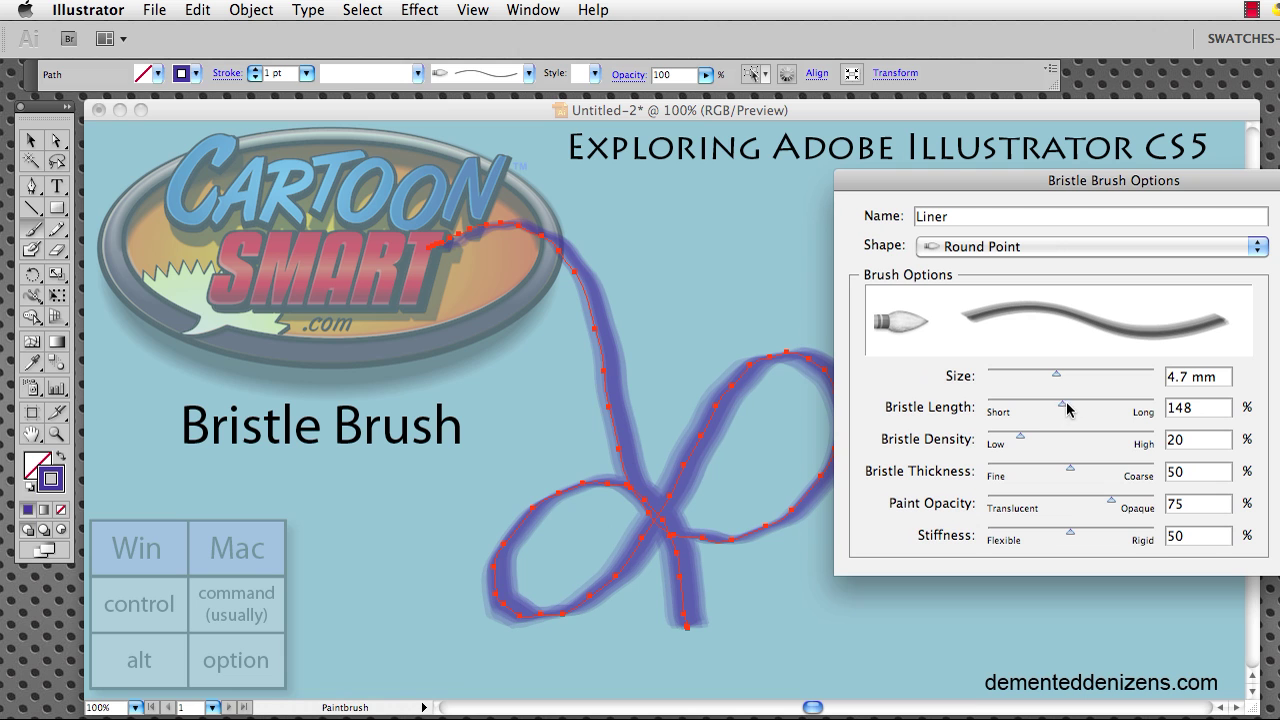
mouse_move(1064, 405)
left_mouse_down()
mouse_move(1090, 407)
mouse_move(1064, 408)
left_mouse_up()
left_click_drag(1024, 440, 1056, 440)
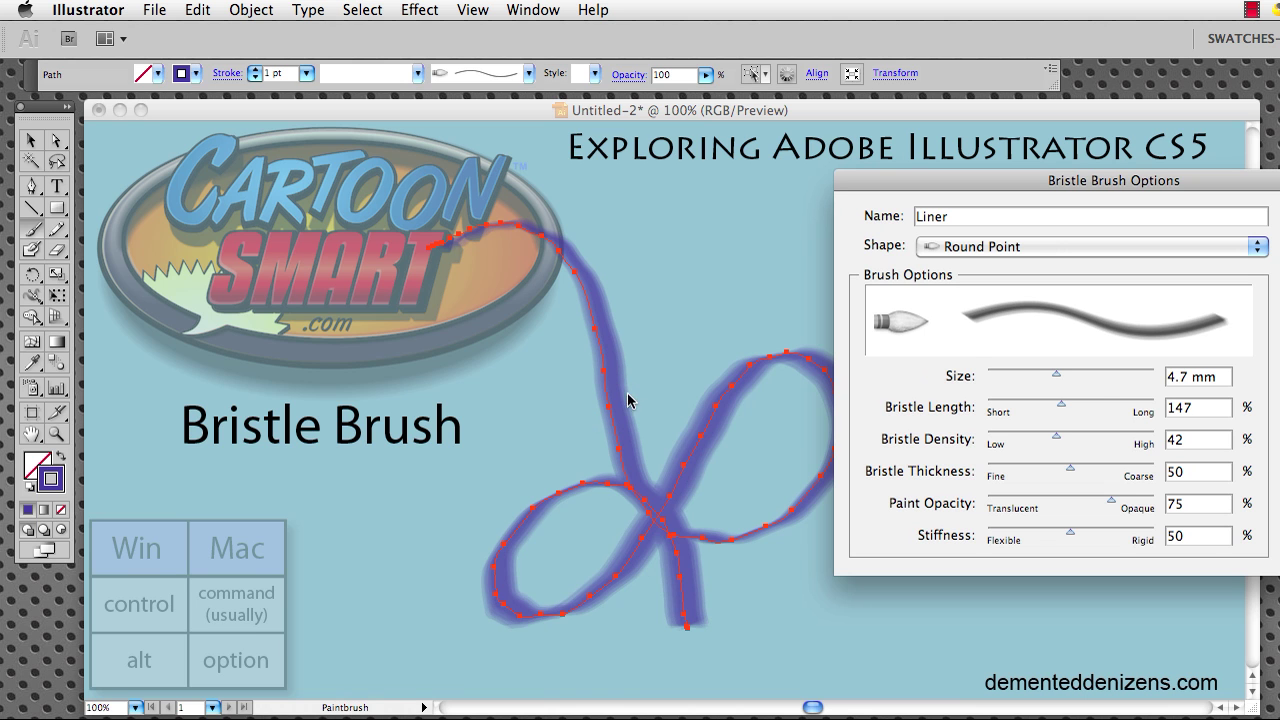
left_click_drag(1072, 468, 1043, 473)
left_click_drag(1037, 473, 1055, 473)
mouse_move(1115, 503)
left_mouse_down()
mouse_move(1090, 504)
mouse_move(1134, 507)
left_mouse_up()
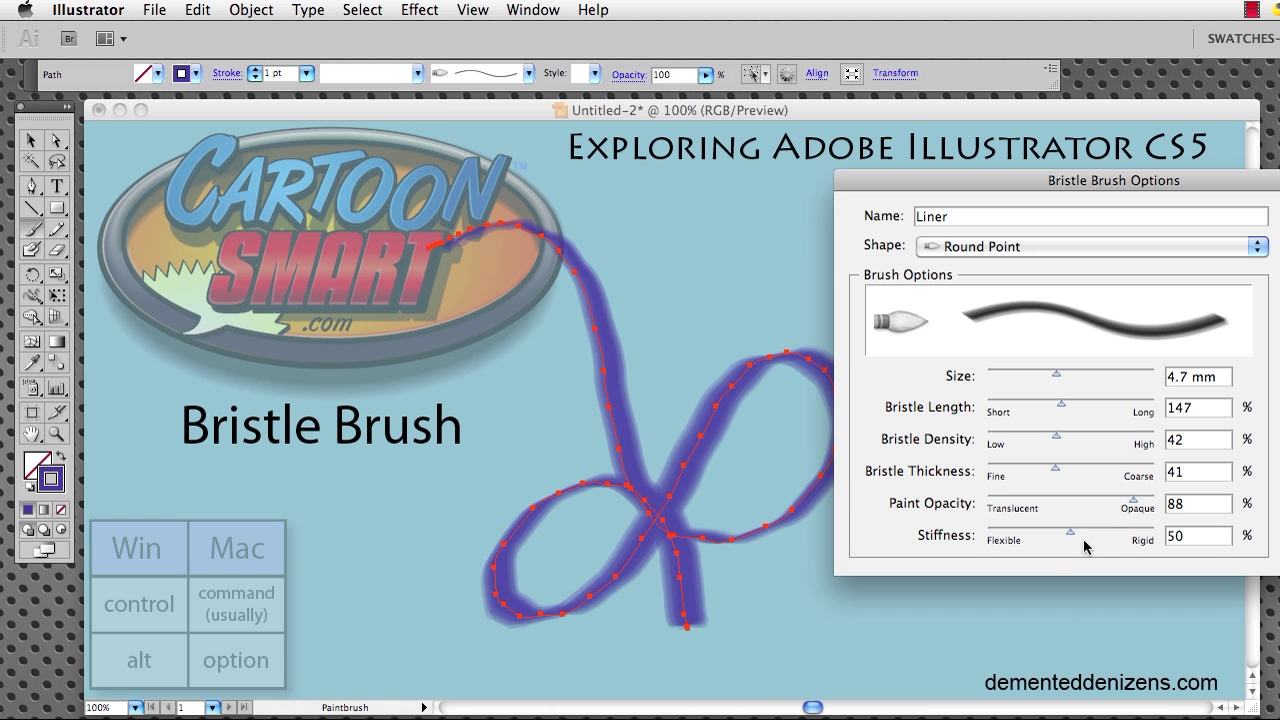
mouse_move(1072, 537)
left_mouse_down()
mouse_move(1101, 539)
mouse_move(1078, 535)
left_mouse_up()
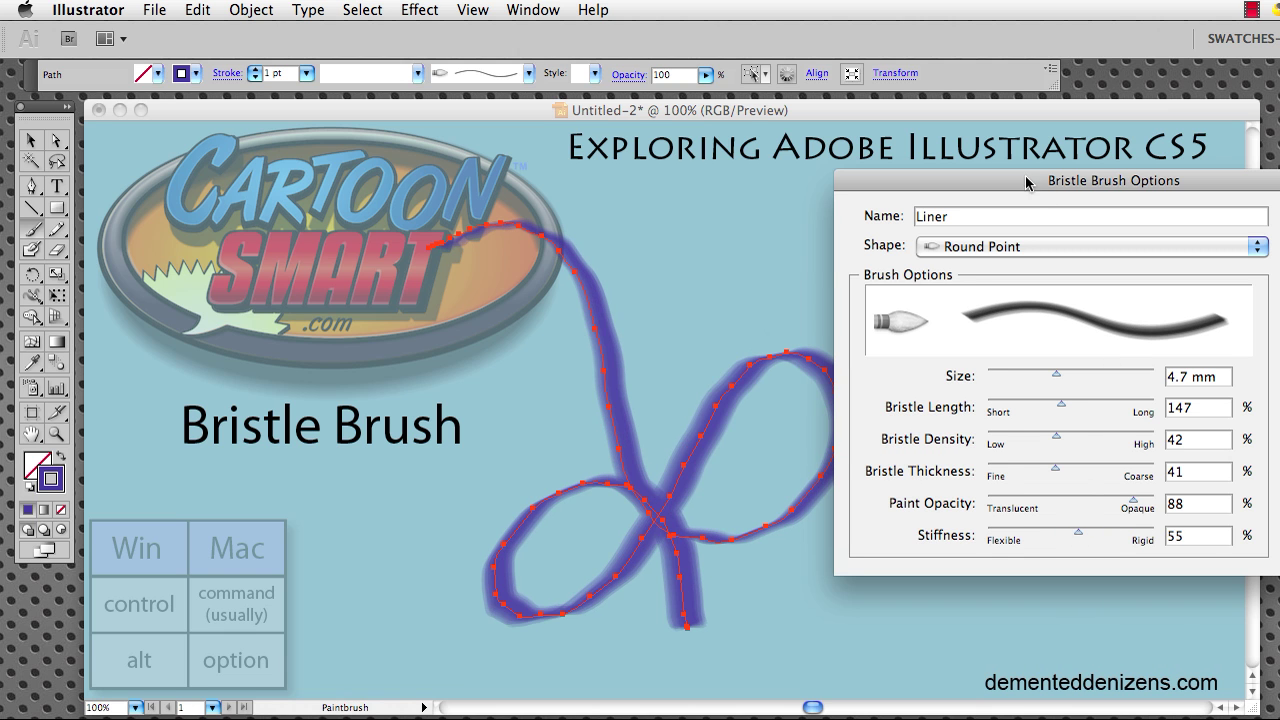
left_click_drag(1030, 180, 891, 162)
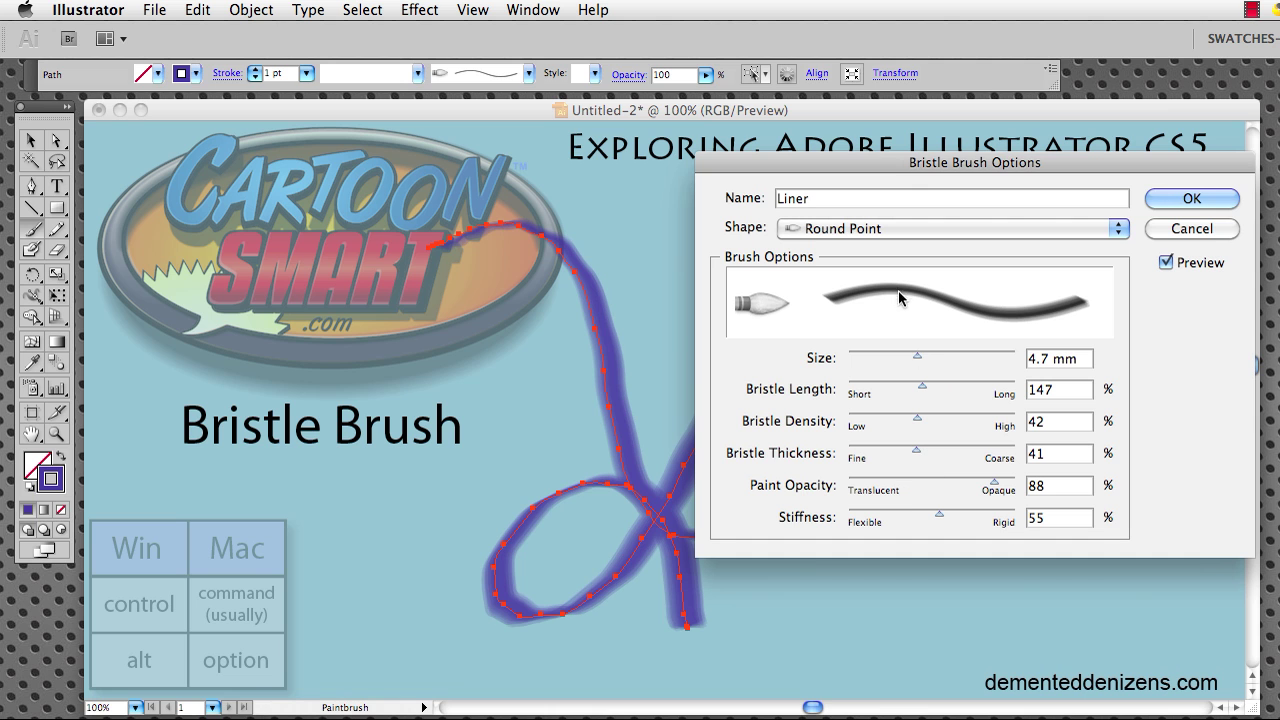
Try Round Blunt, Round Curve, then Round Angle as the bristle tip shape
left_click(843, 230)
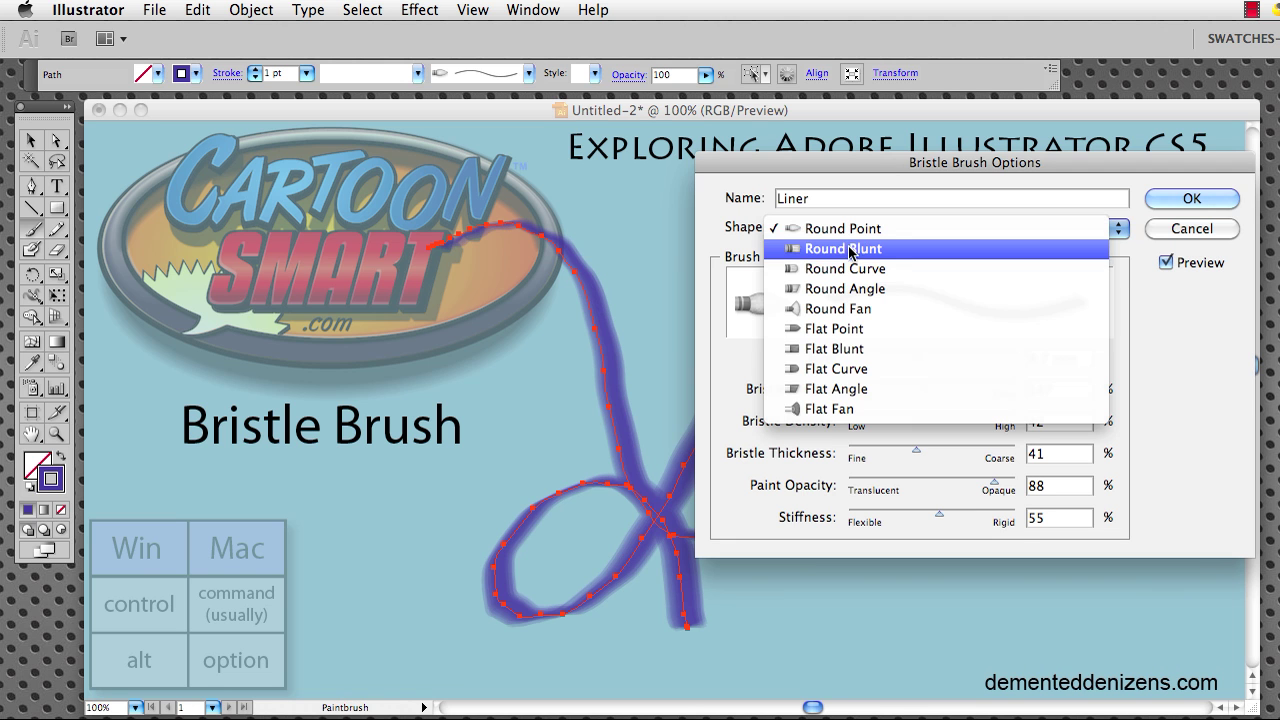
key("Escape")
left_click(854, 230)
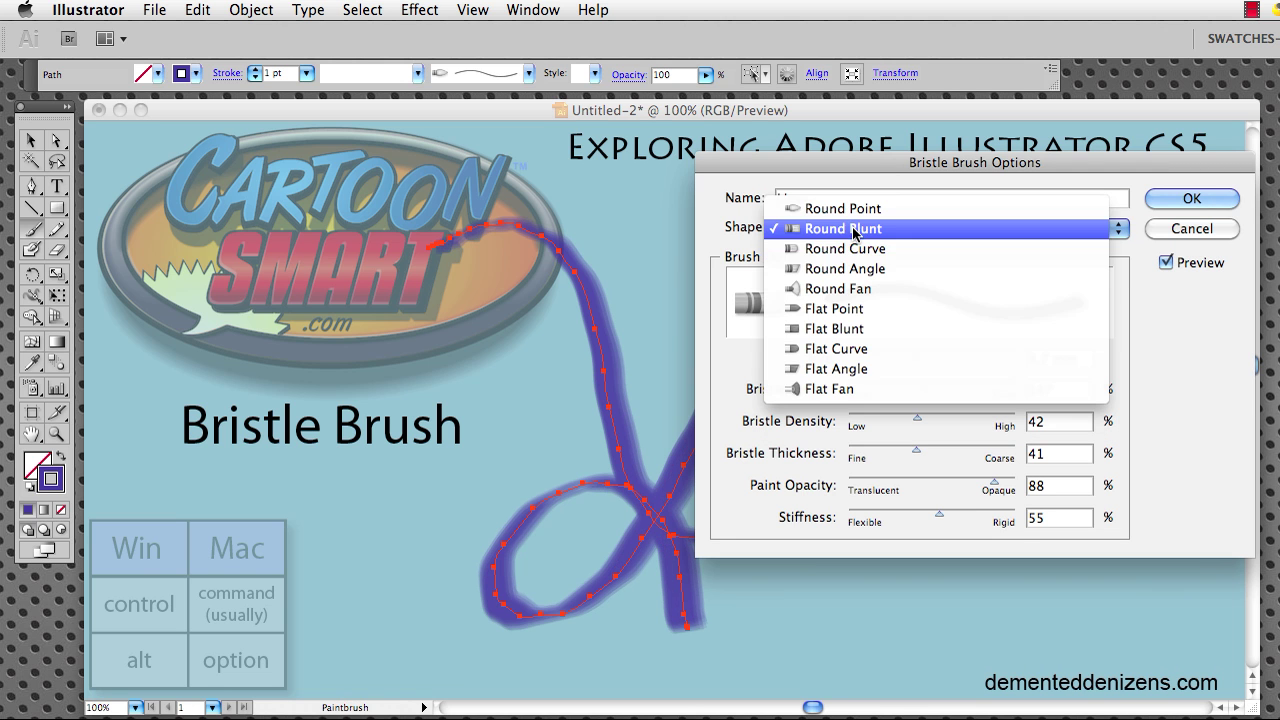
left_click(863, 247)
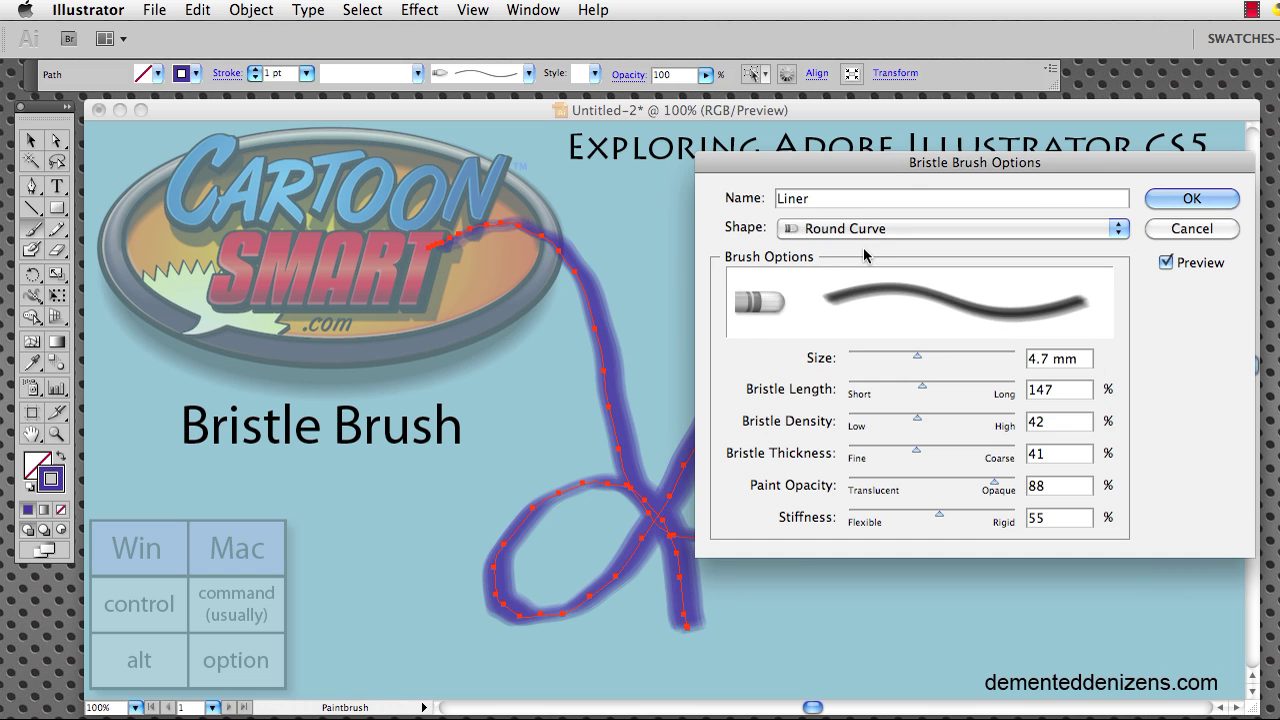
left_click(862, 241)
left_click(867, 248)
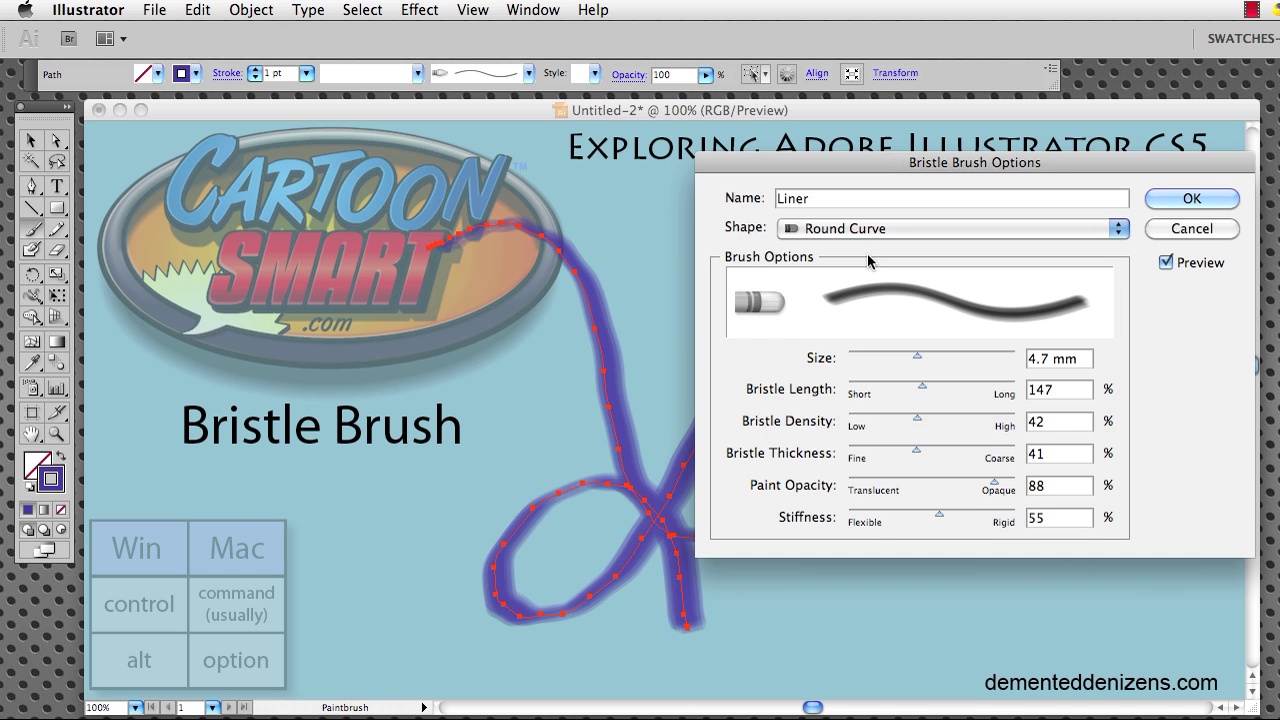
Raise brush size to 6.2 mm and density to 68%, with more opacity and stiffness
mouse_move(917, 356)
left_mouse_down()
mouse_move(944, 356)
mouse_move(938, 416)
left_mouse_up()
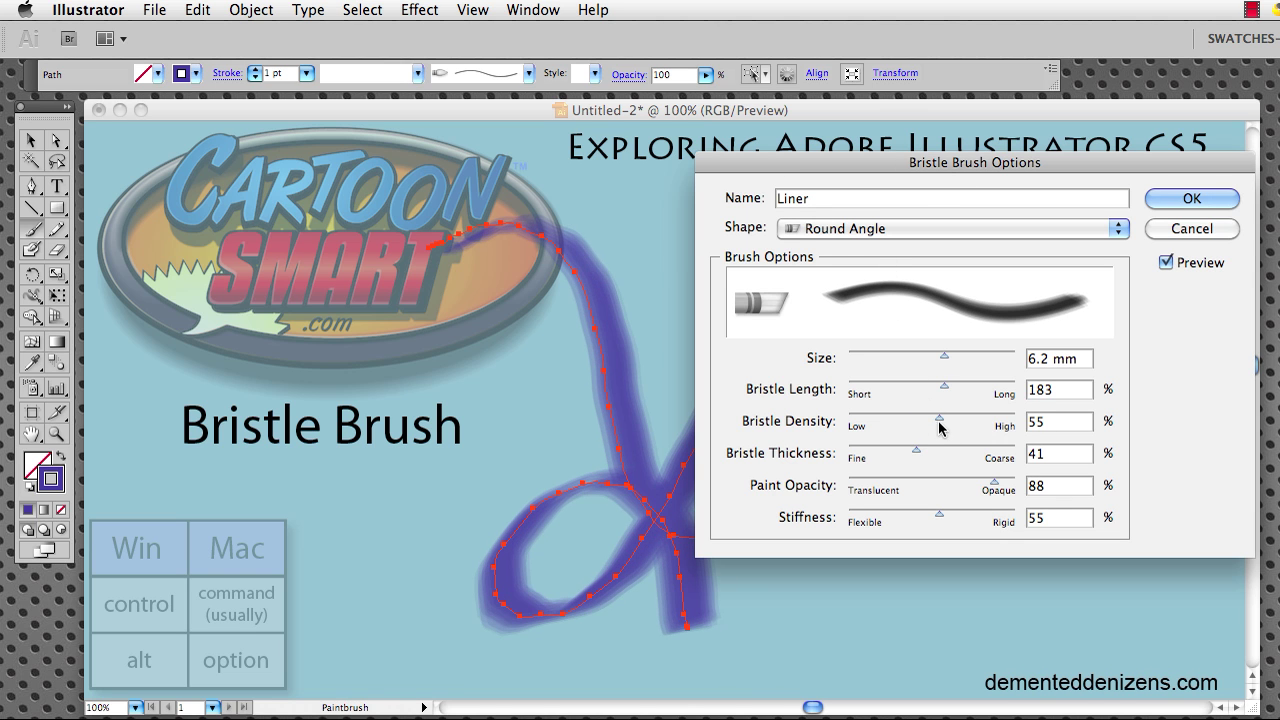
mouse_move(941, 427)
left_mouse_down()
mouse_move(952, 428)
mouse_move(921, 456)
mouse_move(938, 456)
left_mouse_up()
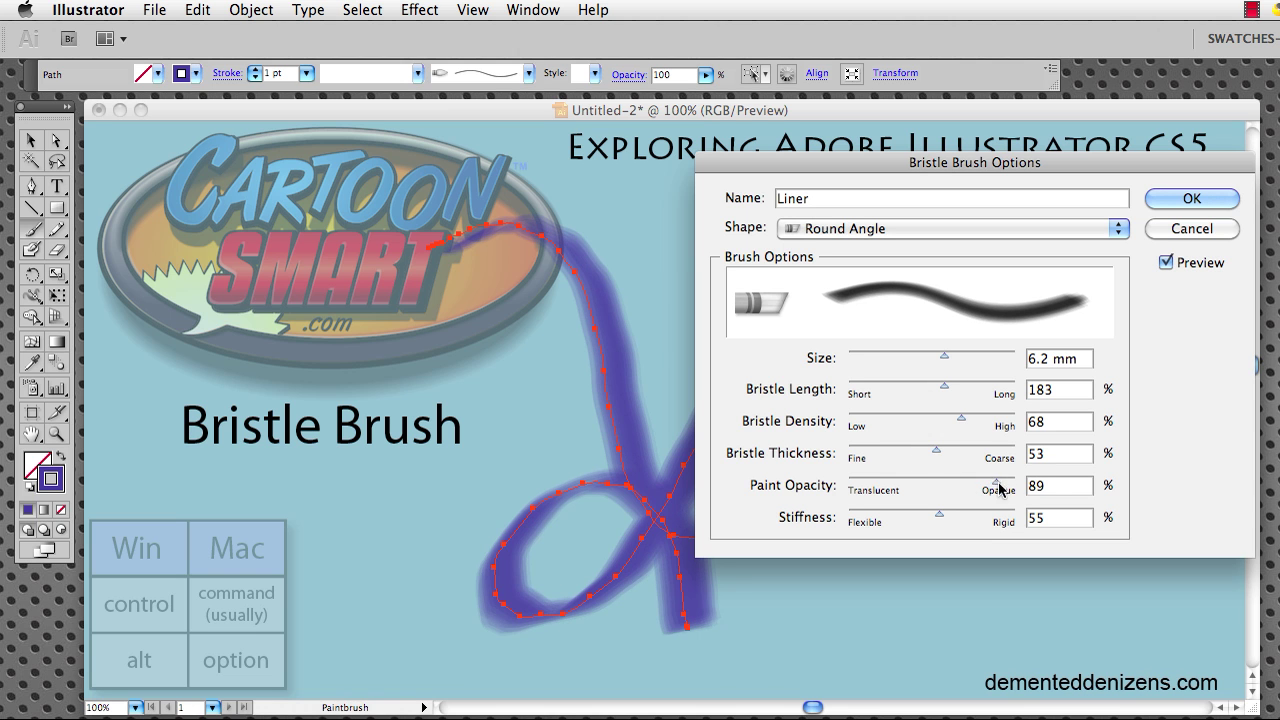
mouse_move(1000, 488)
left_mouse_down()
mouse_move(1018, 488)
mouse_move(1001, 488)
left_mouse_up()
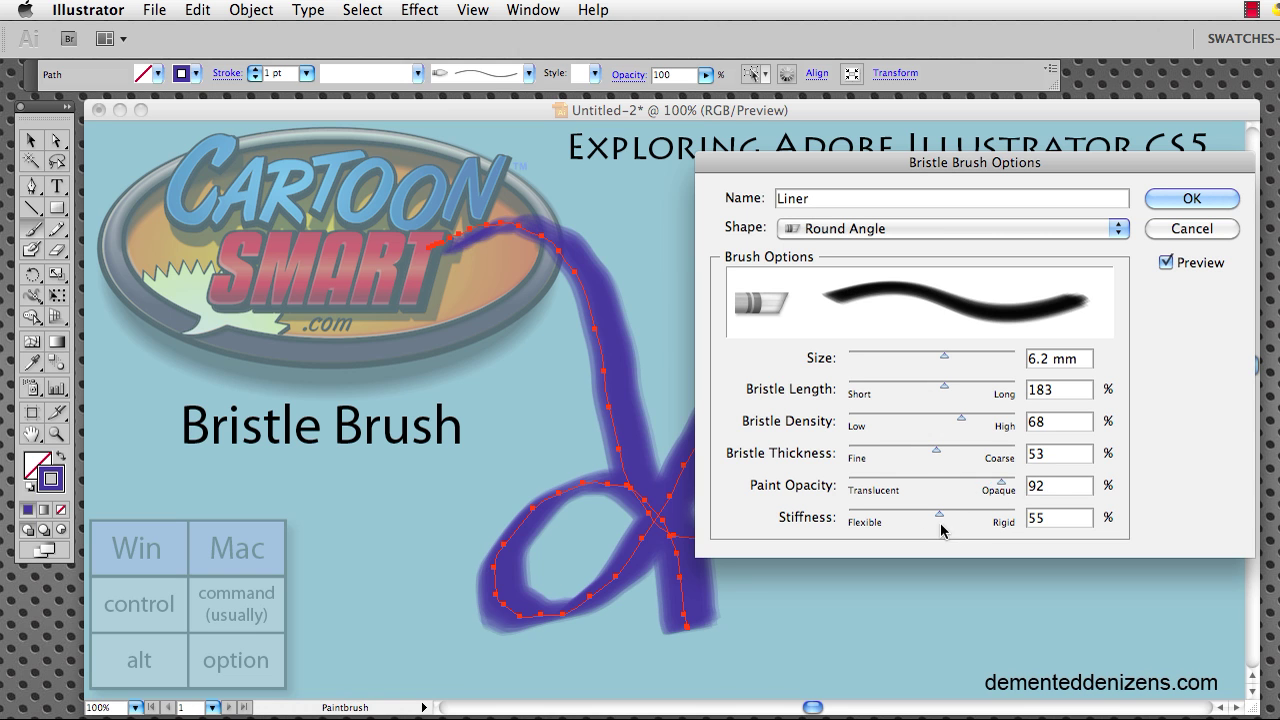
mouse_move(940, 515)
left_mouse_down()
mouse_move(1000, 517)
mouse_move(936, 521)
left_mouse_up()
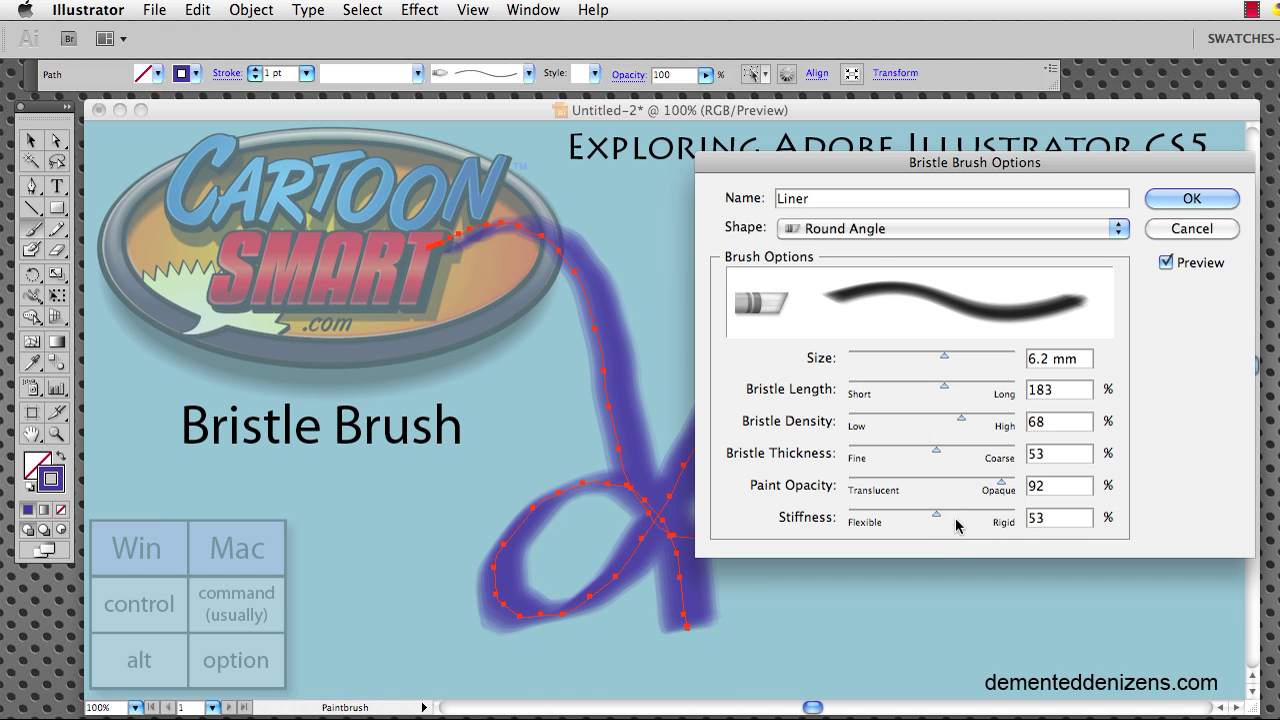
Switch the bristle shape to Flat Blunt, then cancel all the brush option changes
mouse_move(782, 165)
left_mouse_down()
mouse_move(793, 167)
mouse_move(763, 166)
left_mouse_up()
left_click_drag(875, 166, 869, 154)
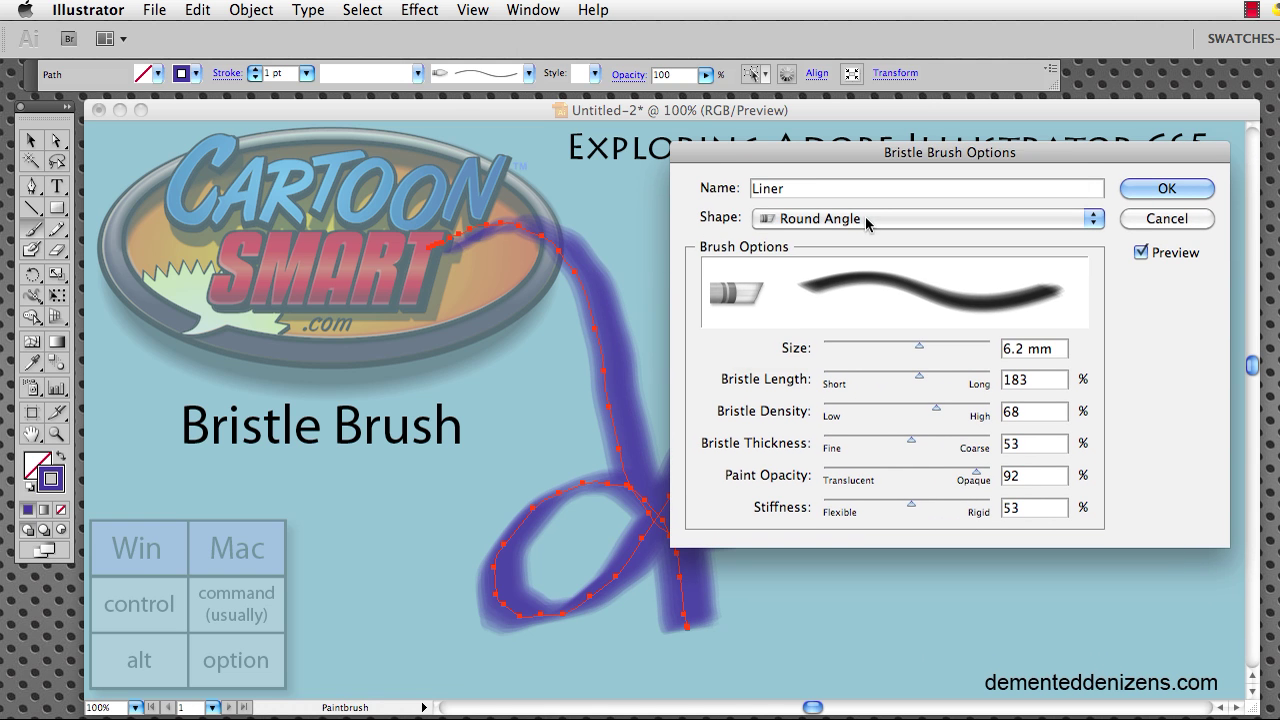
left_click(867, 219)
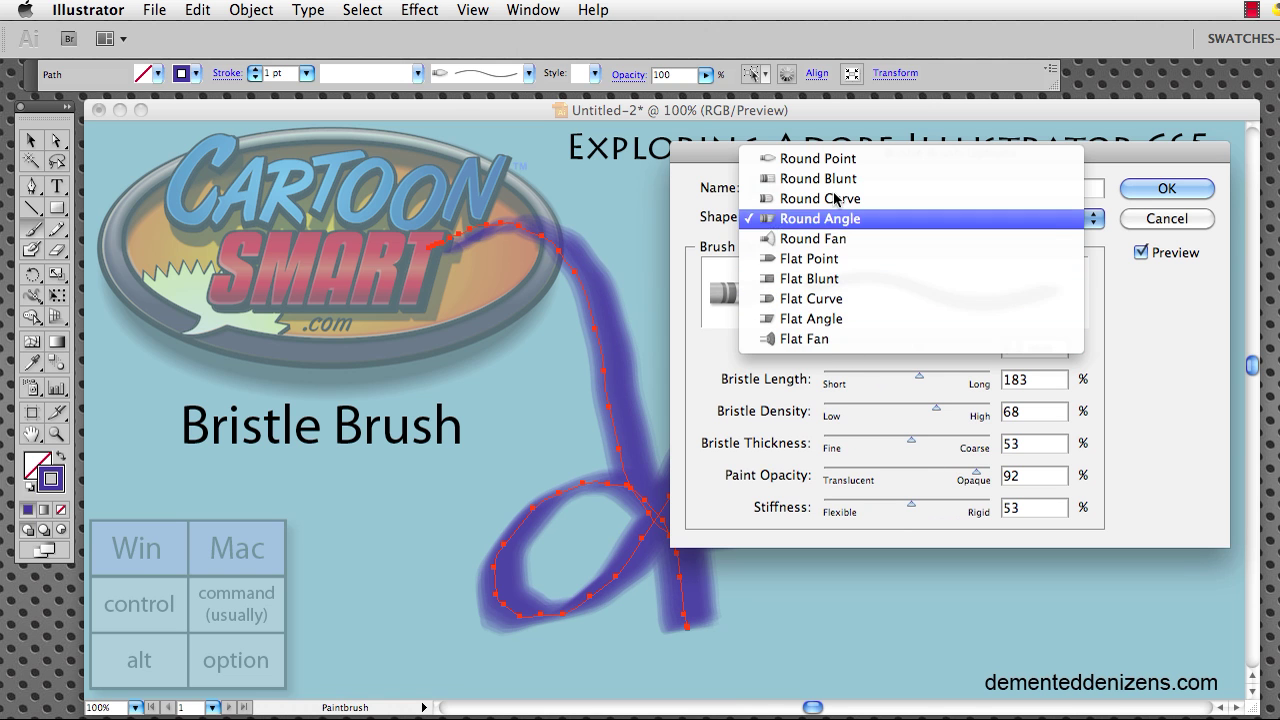
key("Escape")
left_click_drag(847, 155, 869, 159)
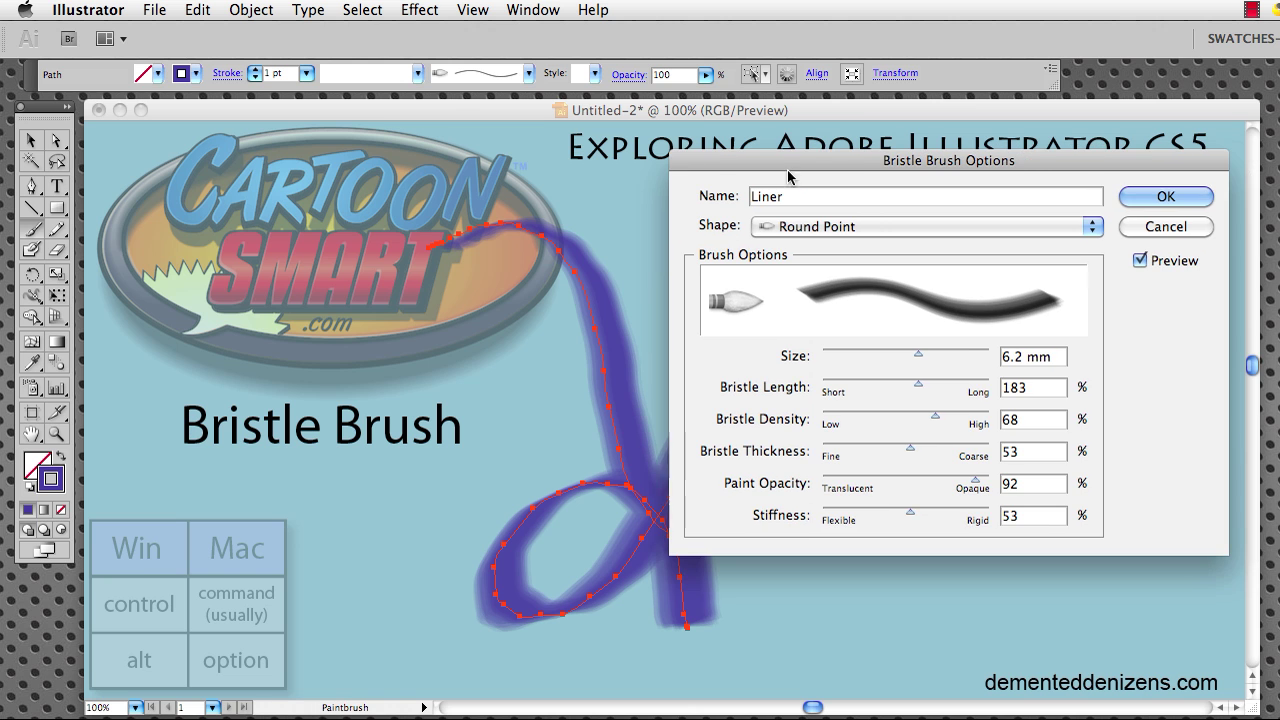
left_click(860, 230)
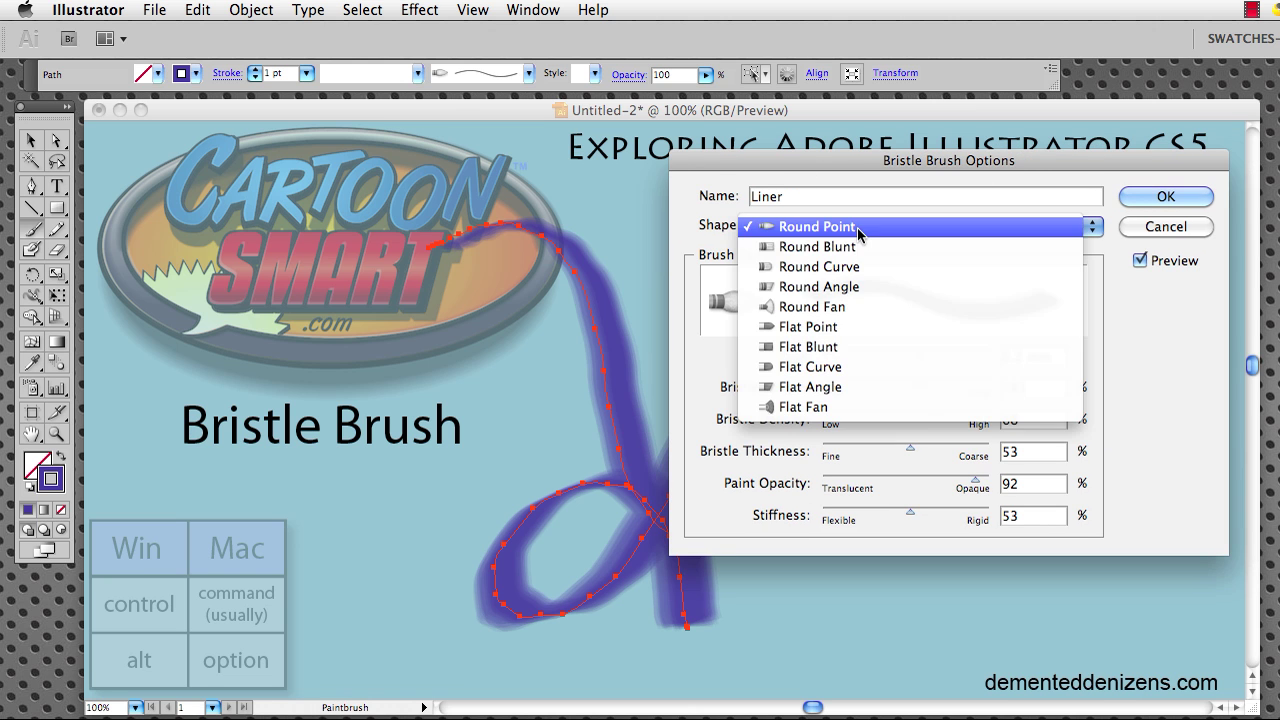
left_click(866, 350)
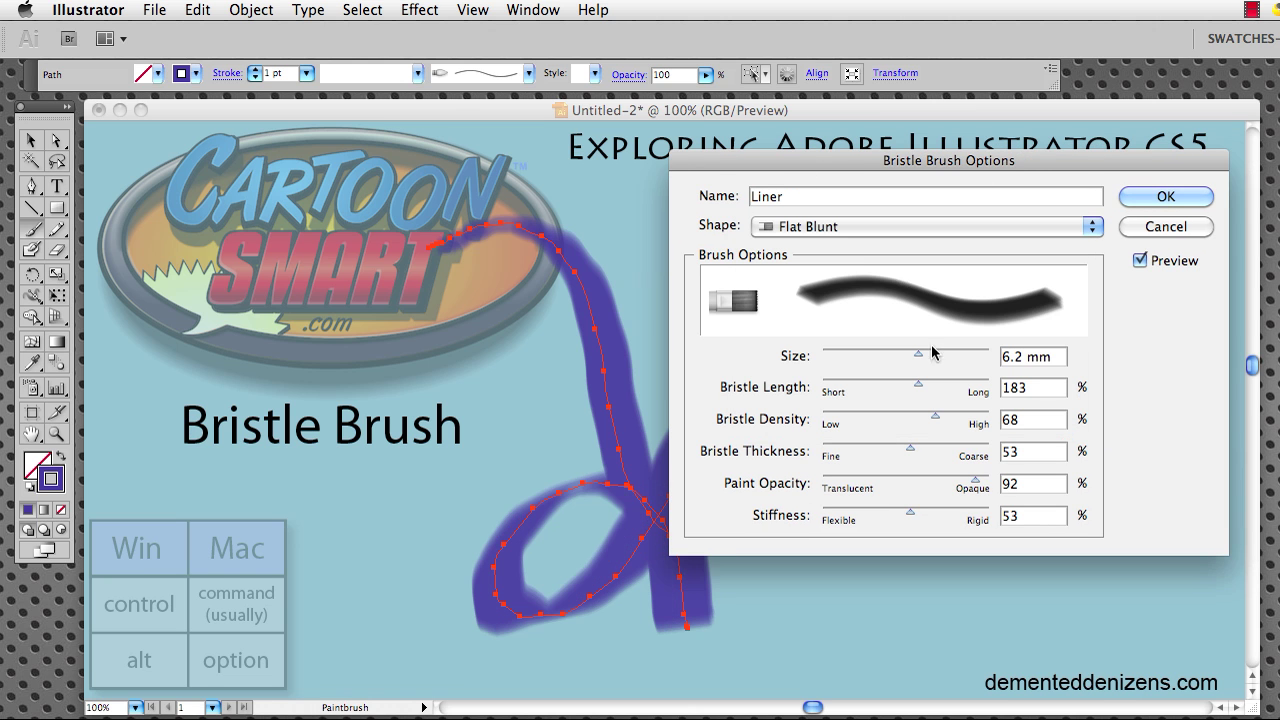
left_click(1130, 228)
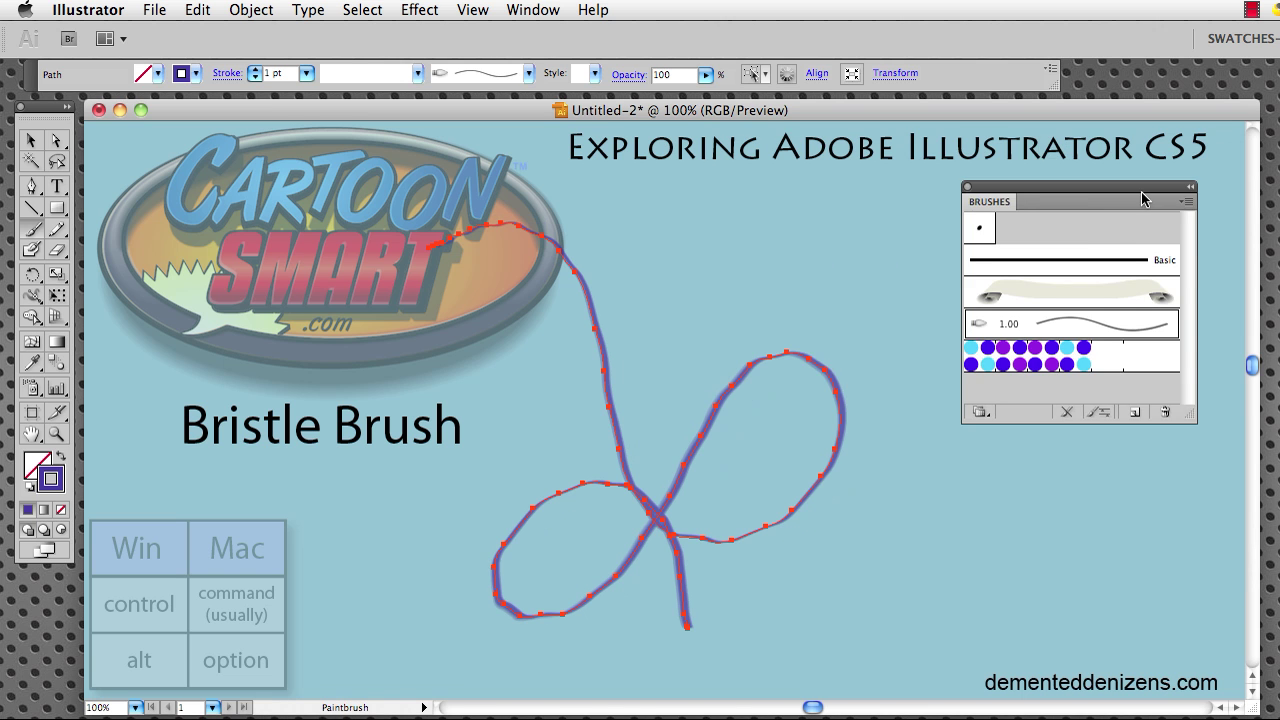
Open the Bristle Brush Library through the Brushes panel menu's Open Brush Library > Bristle Brush submenu
mouse_move(1143, 198)
left_mouse_down()
mouse_move(992, 166)
mouse_move(1055, 165)
left_mouse_up()
left_click(1094, 174)
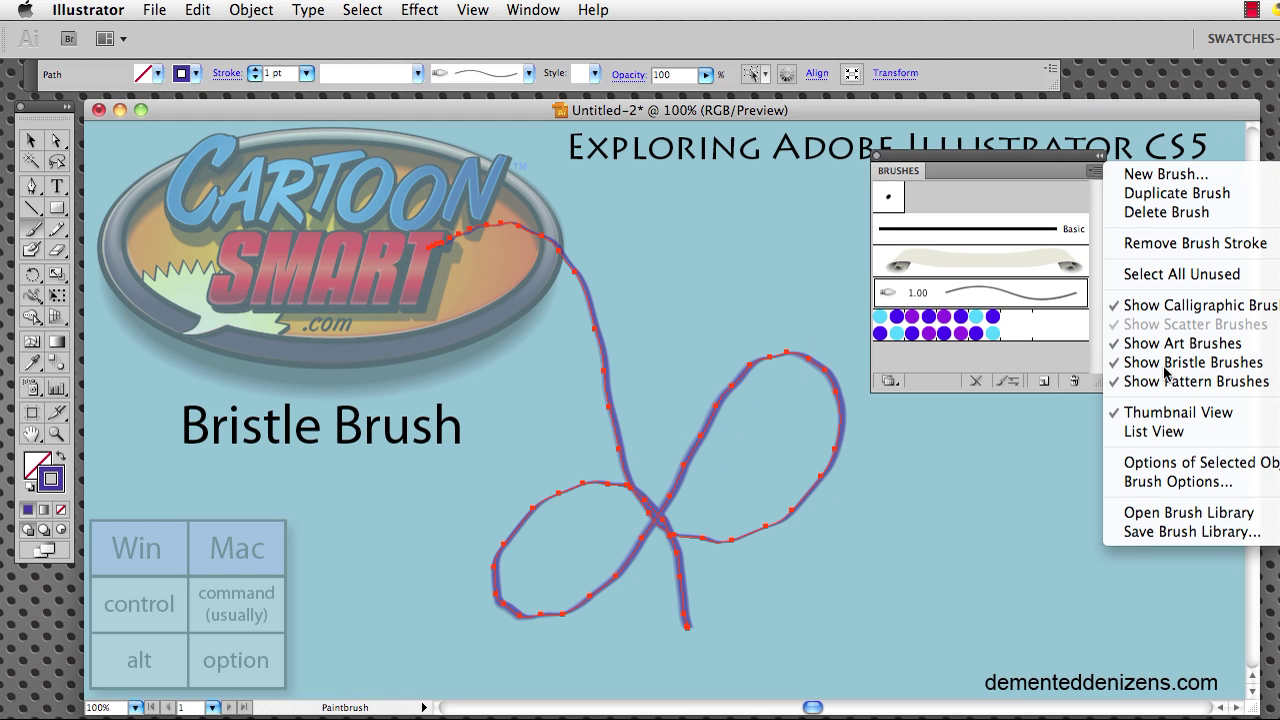
left_click(1045, 158)
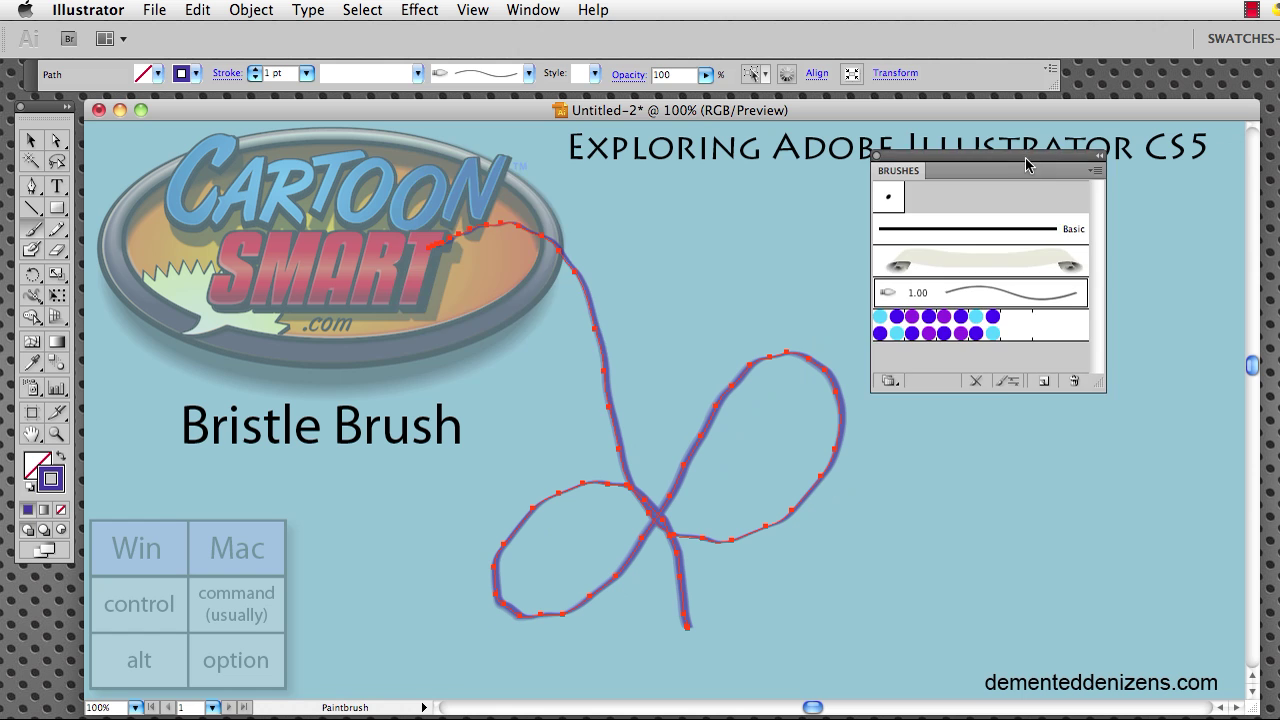
left_click_drag(1025, 158, 549, 162)
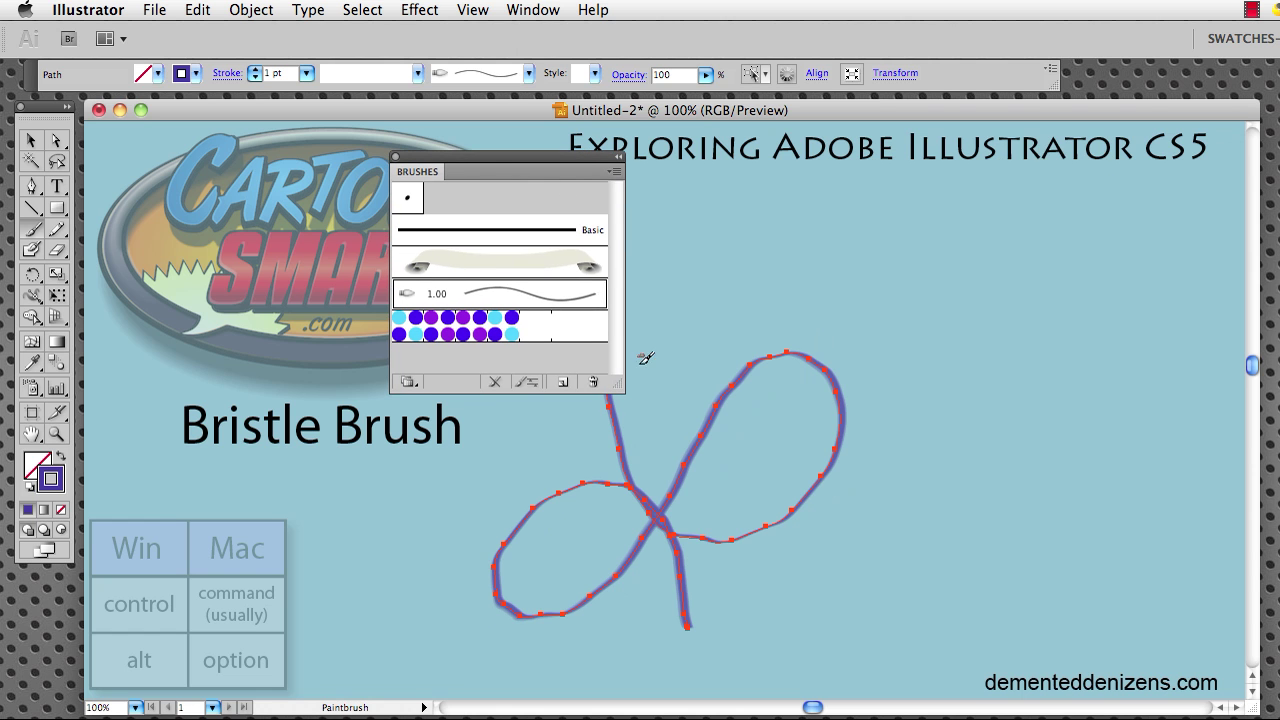
left_click(614, 175)
mouse_move(768, 515)
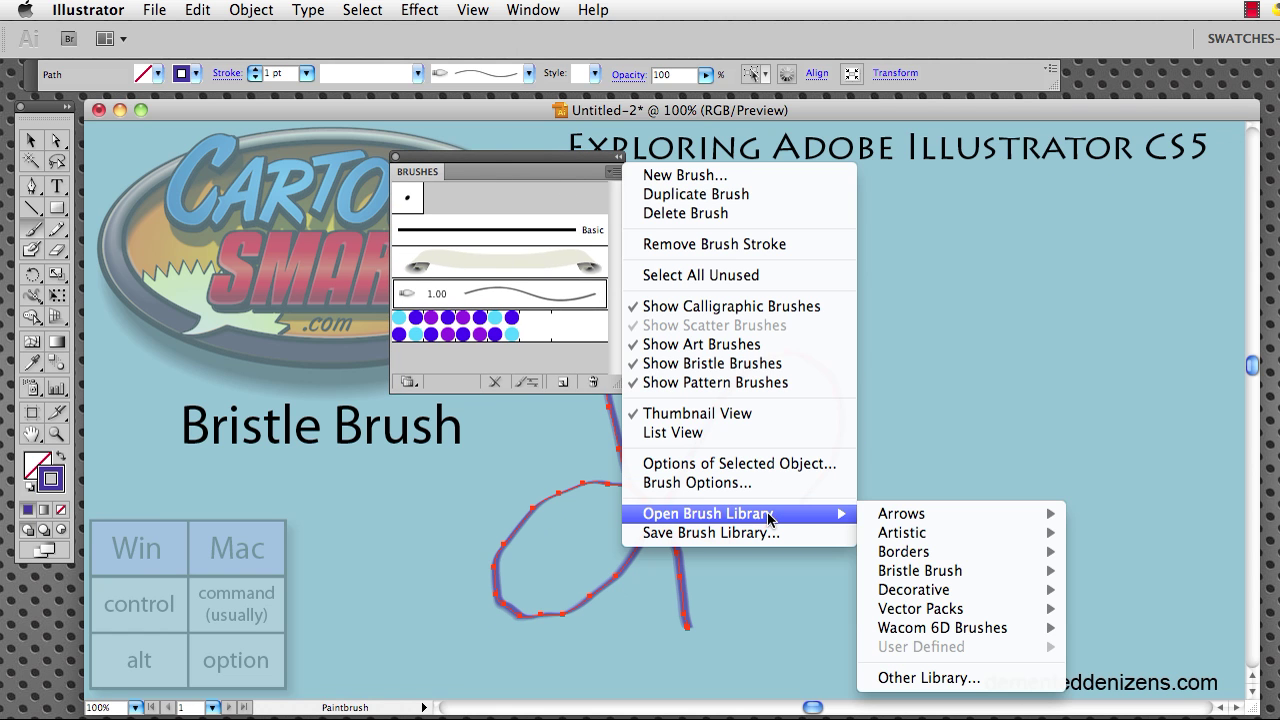
mouse_move(1040, 570)
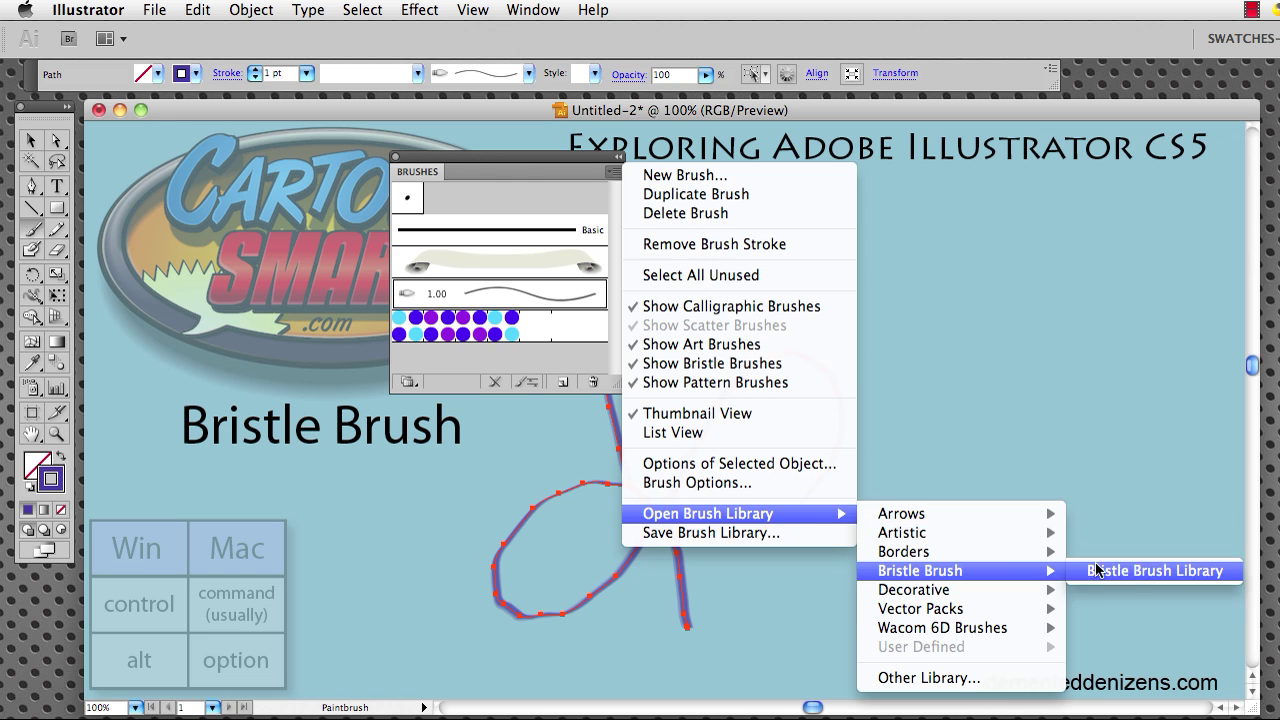
left_click(1147, 571)
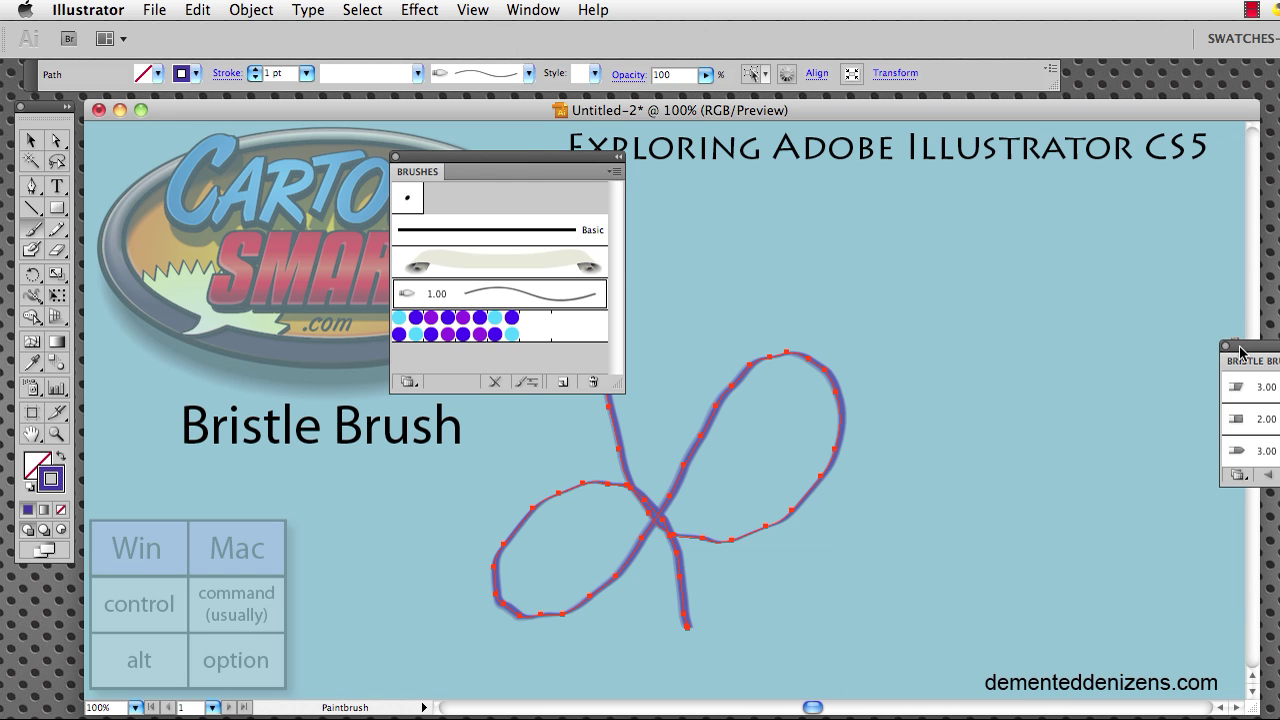
Place and enlarge the Bristle Brush Library, inspect Liner's options without changes, and rearrange panels
mouse_move(1231, 368)
left_mouse_down()
mouse_move(895, 236)
mouse_move(899, 156)
left_mouse_up()
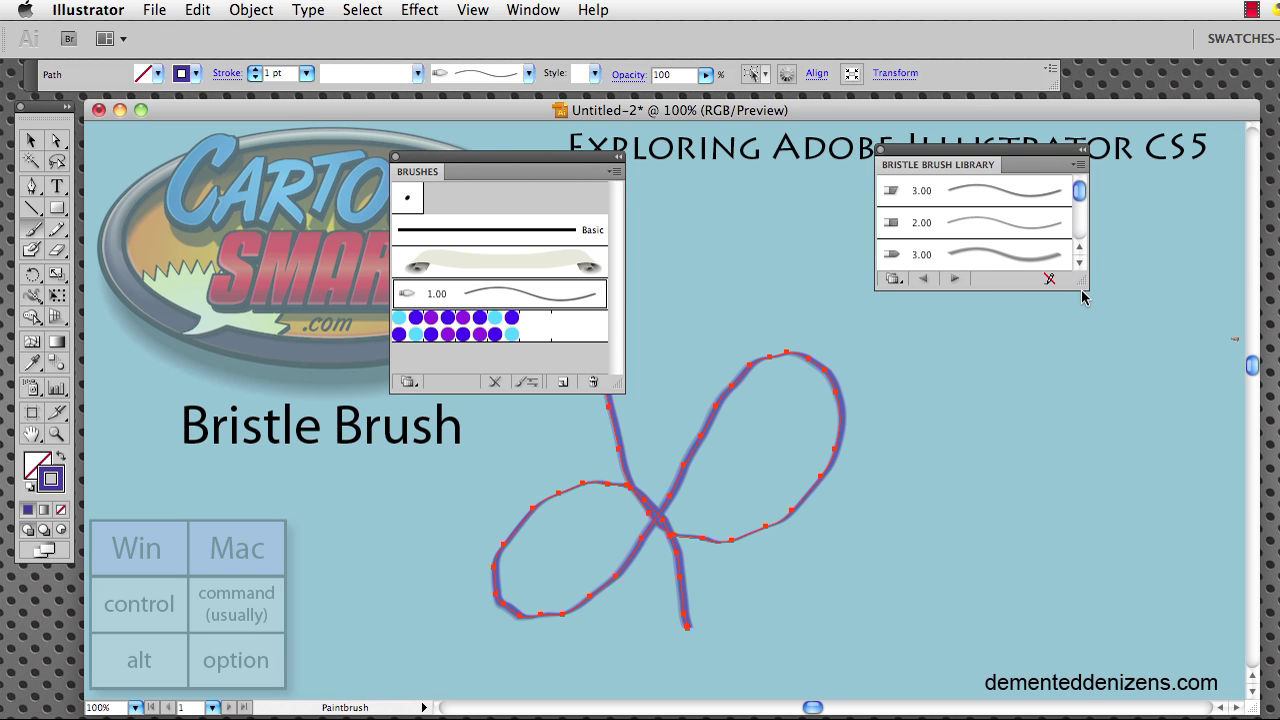
left_click_drag(1082, 288, 1082, 659)
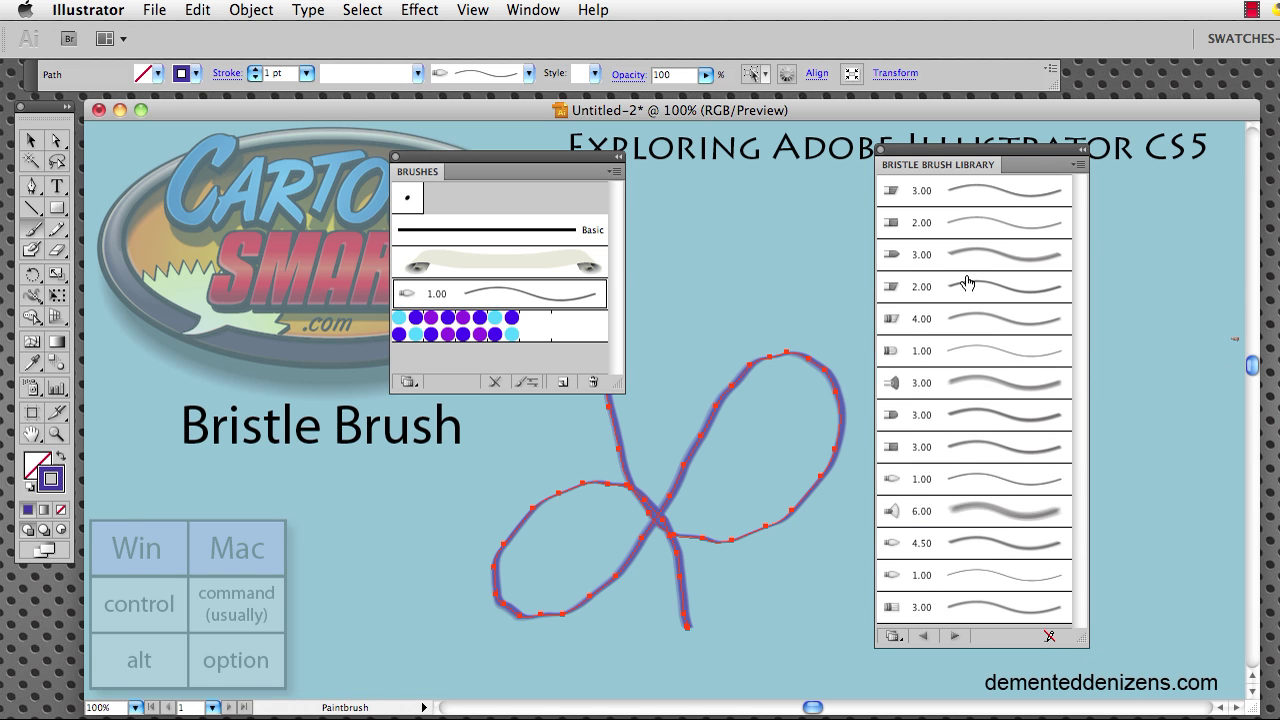
double_click(572, 305)
left_click(720, 267)
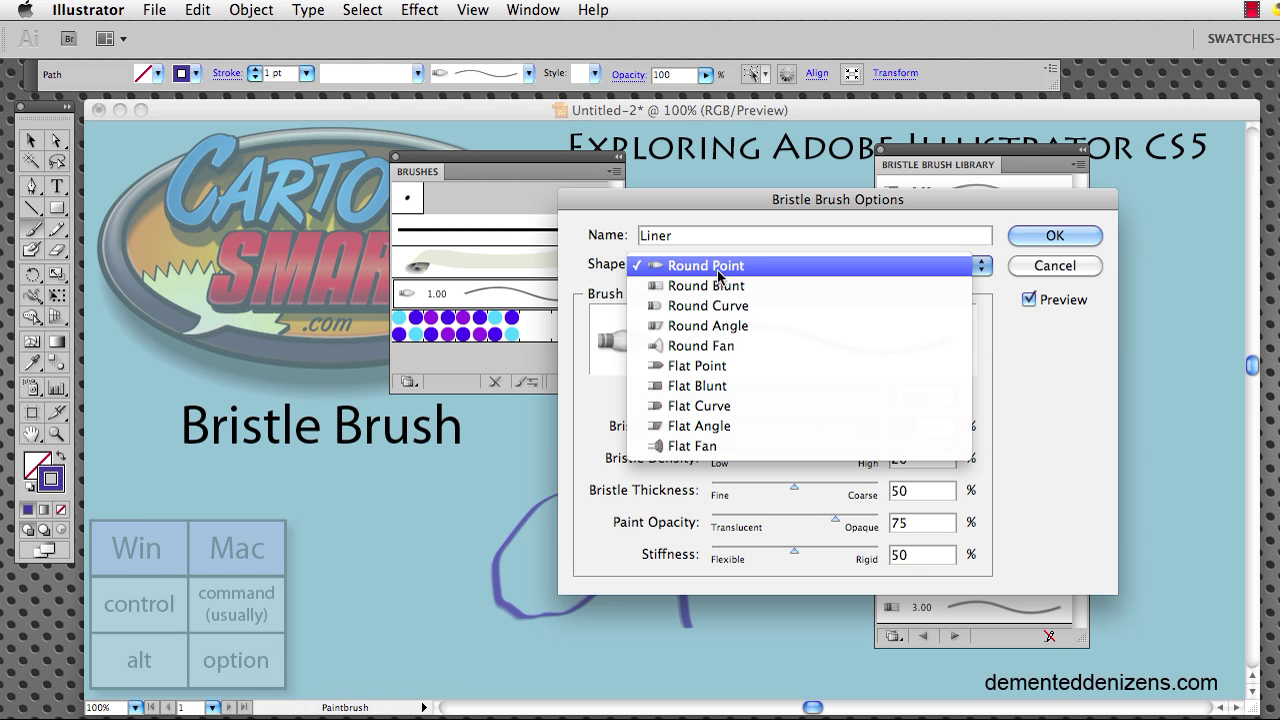
left_click(911, 267)
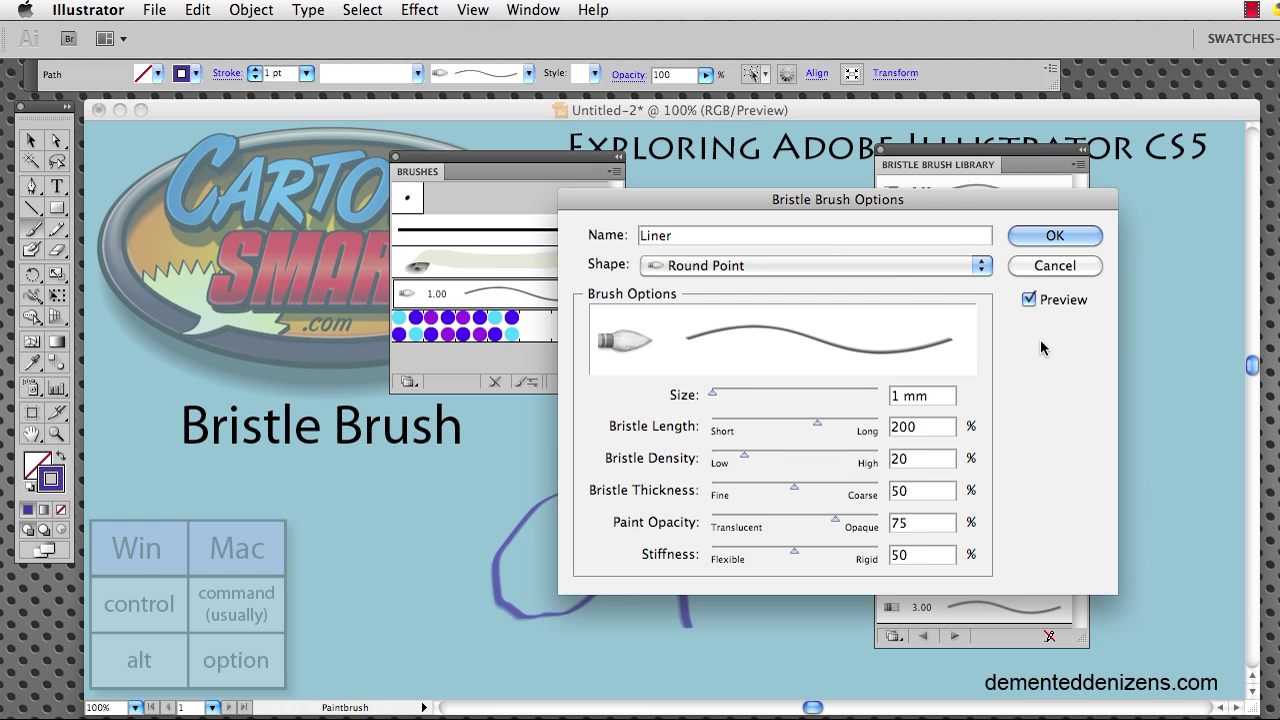
left_click(1035, 265)
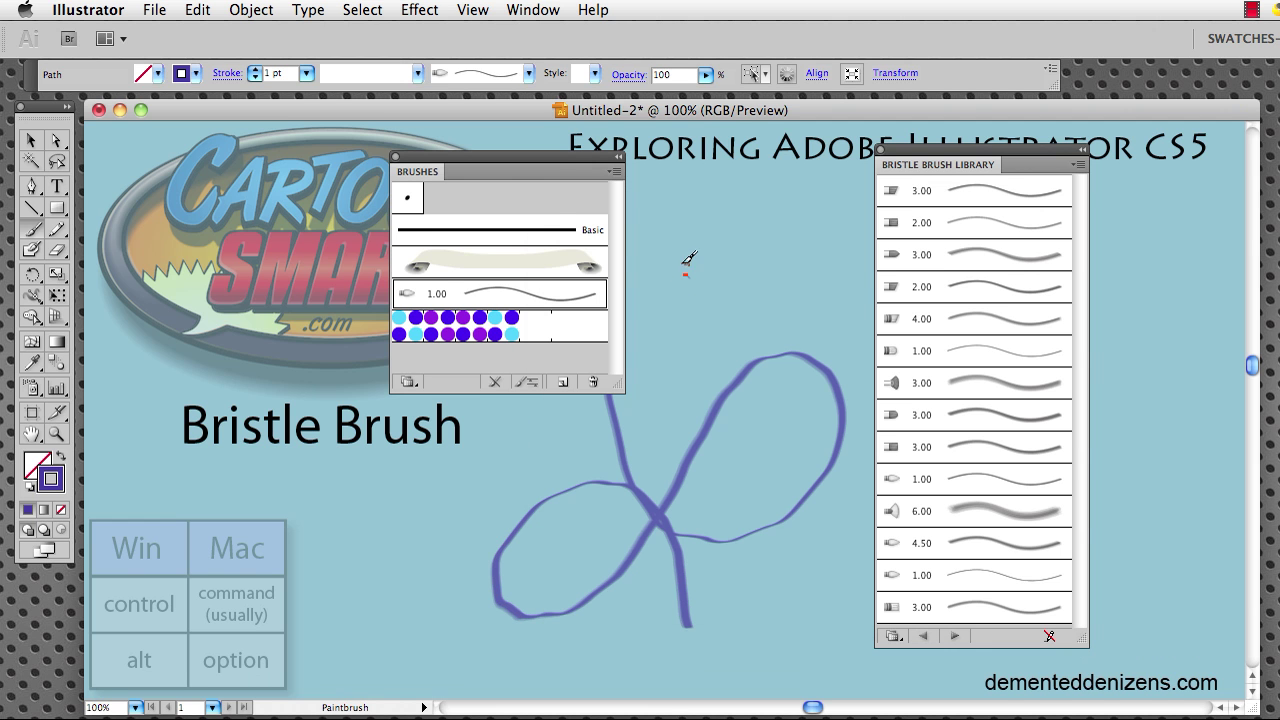
mouse_move(559, 153)
left_mouse_down()
mouse_move(363, 150)
mouse_move(364, 133)
left_mouse_up()
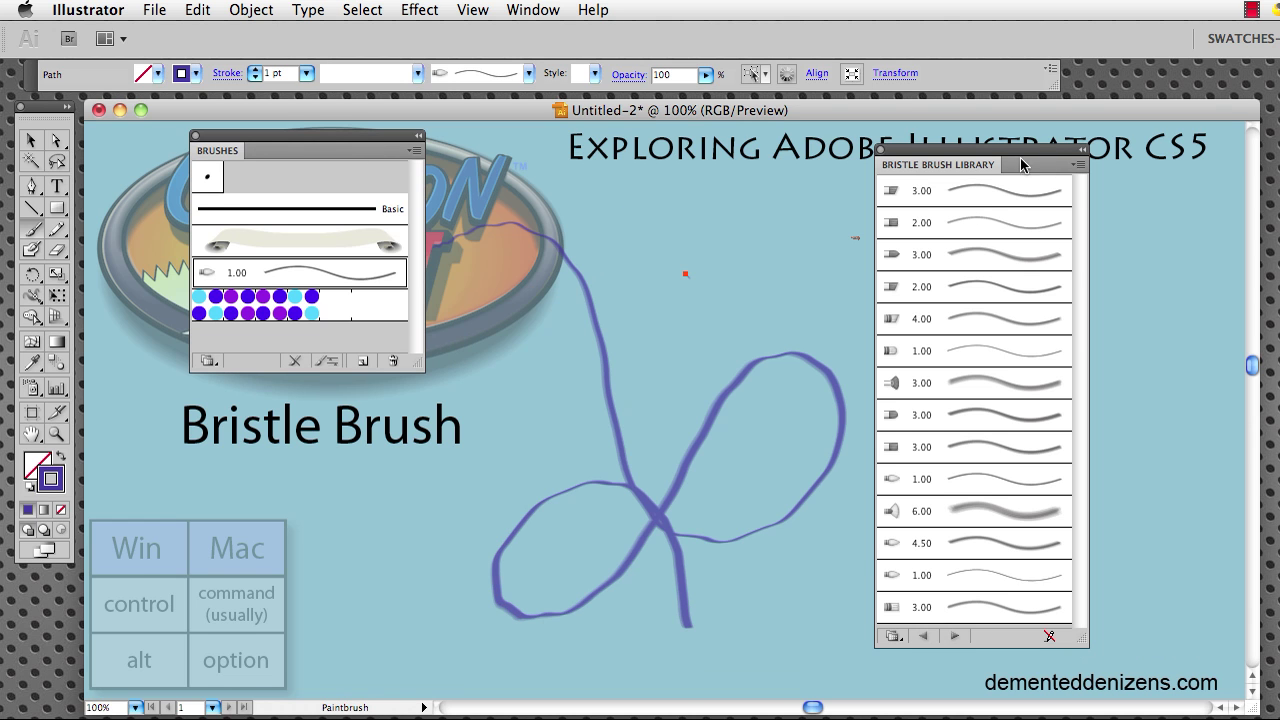
mouse_move(993, 157)
left_mouse_down()
mouse_move(991, 191)
mouse_move(1002, 176)
mouse_move(1038, 175)
left_mouse_up()
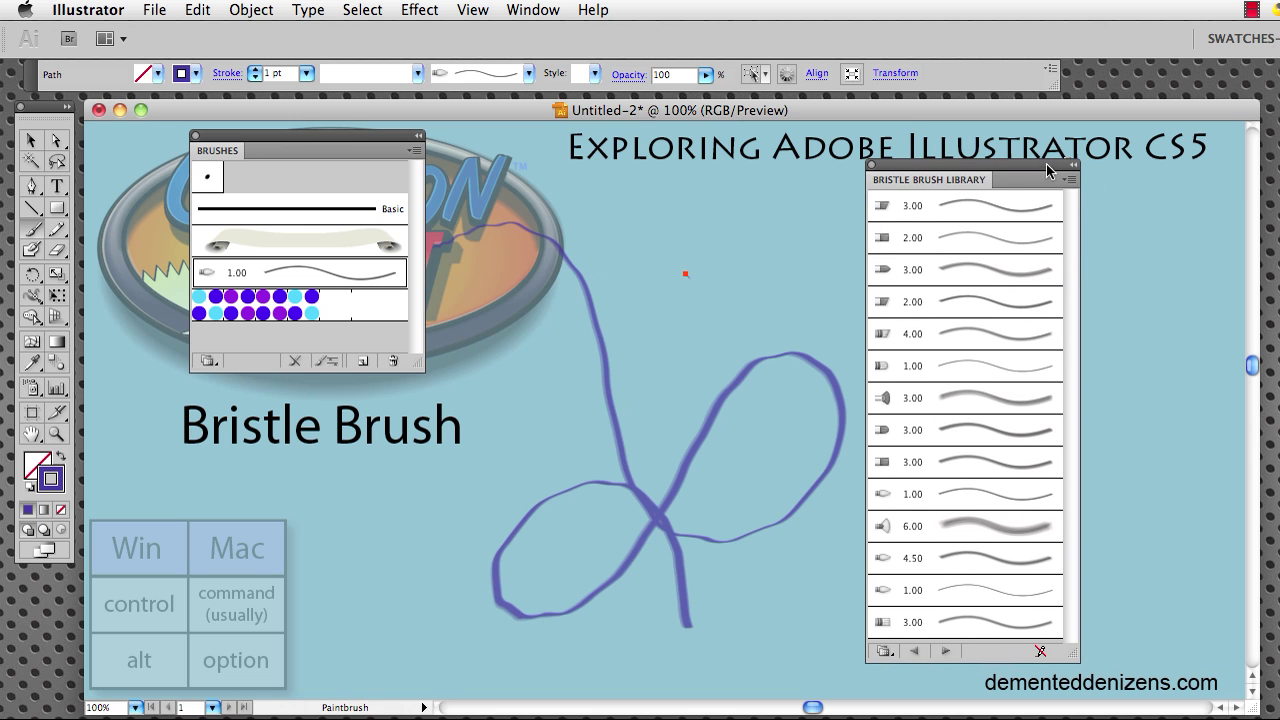
Create a new bristle brush named Bristle Brush 1 with Round Point shape and 3 mm size
left_click(362, 364)
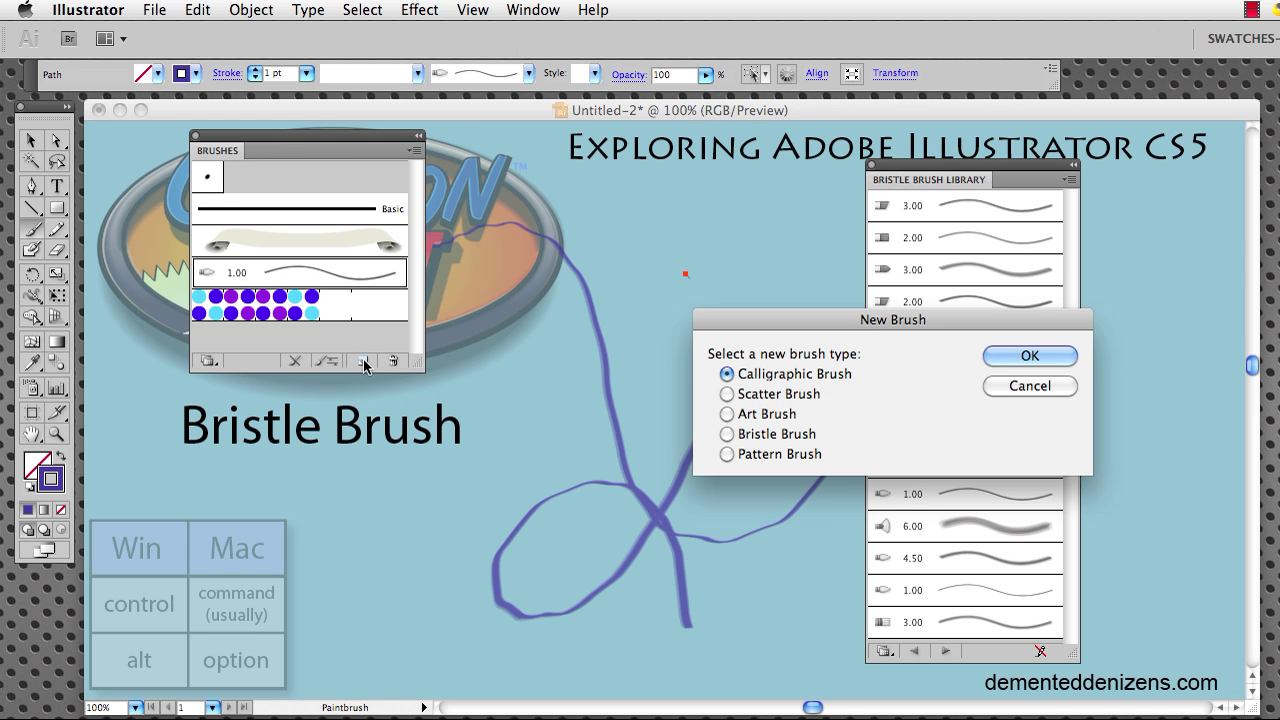
left_click(733, 440)
left_click(1004, 355)
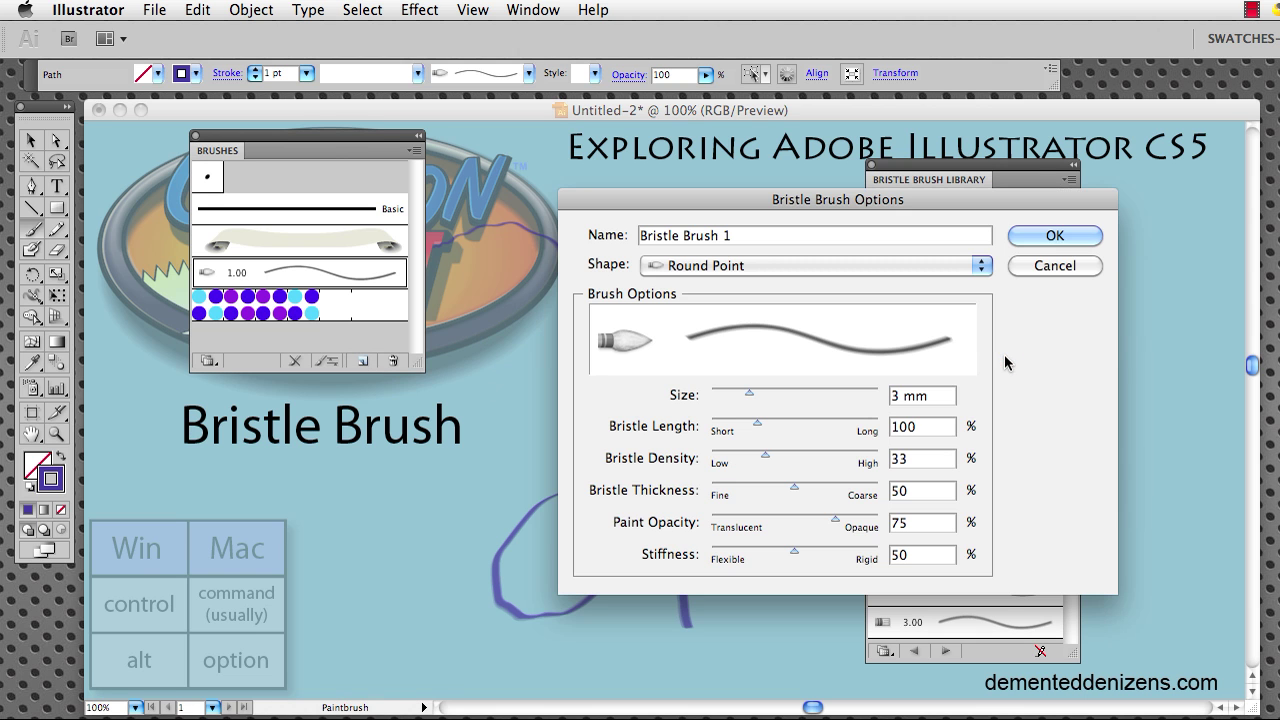
left_click_drag(849, 201, 754, 162)
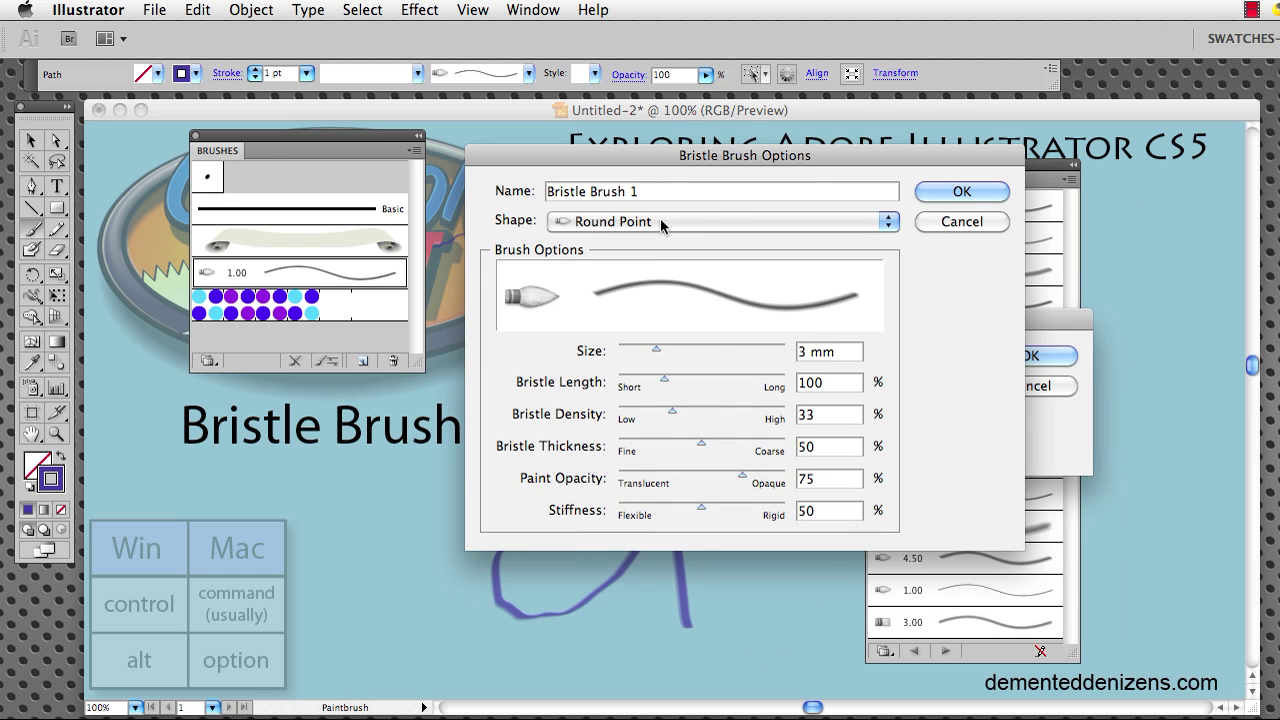
left_click_drag(675, 191, 533, 192)
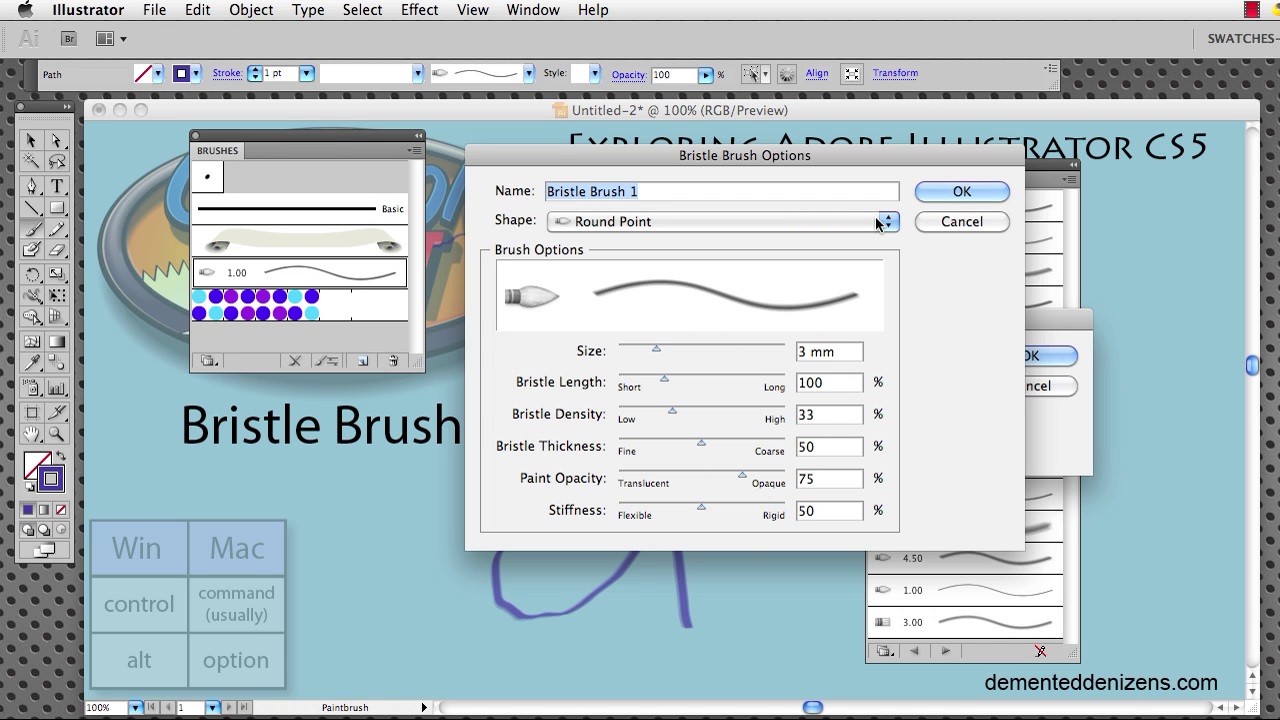
left_click(955, 193)
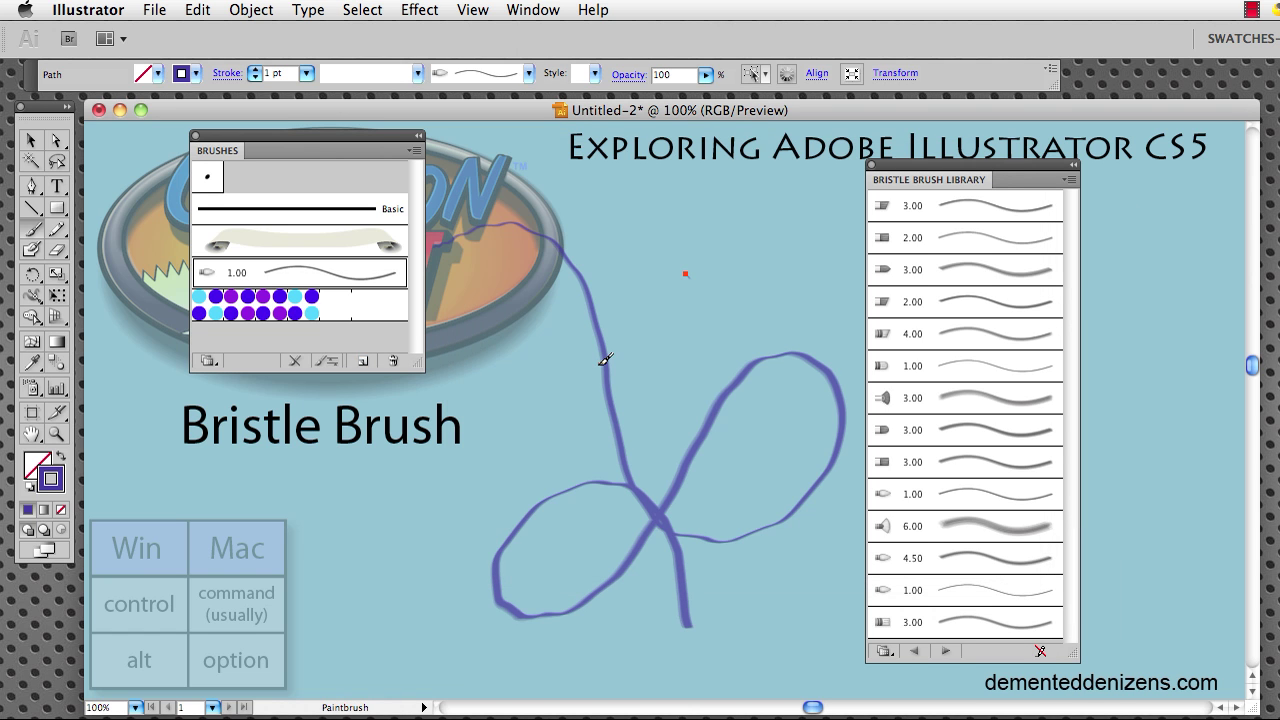